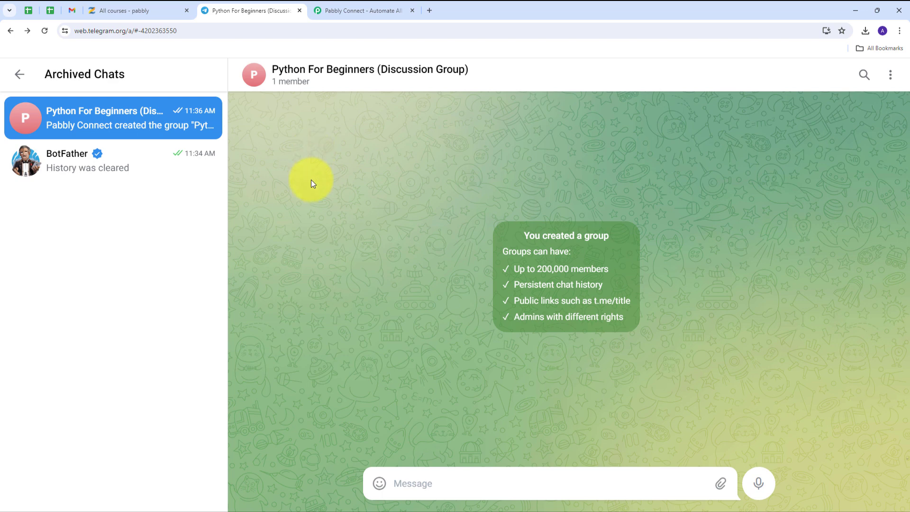
Step: Review the 'All courses - pabbly' list in Zenler, then switch to the Pabbly Connect homepage tab
left_click(125, 10)
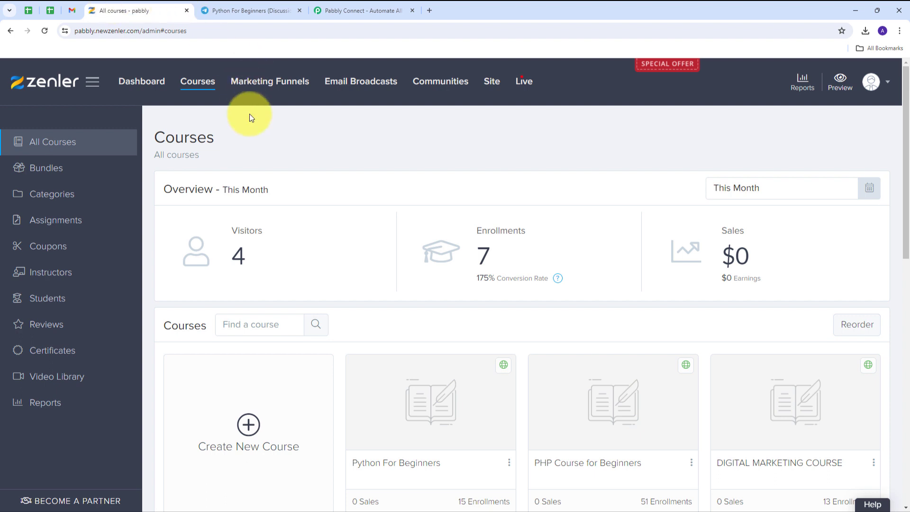
left_click(336, 8)
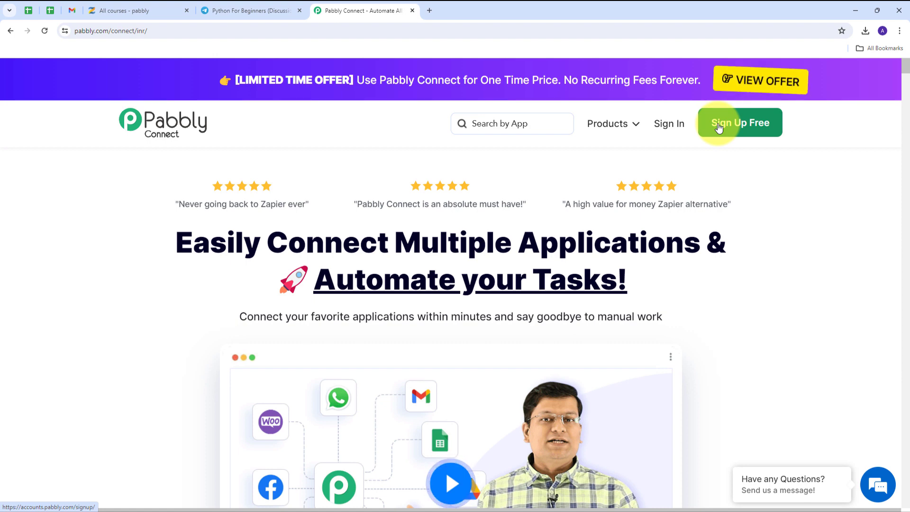
Step: Sign in to Pabbly and launch Pabbly Connect with Access Now from All Pabbly Apps
left_click(678, 127)
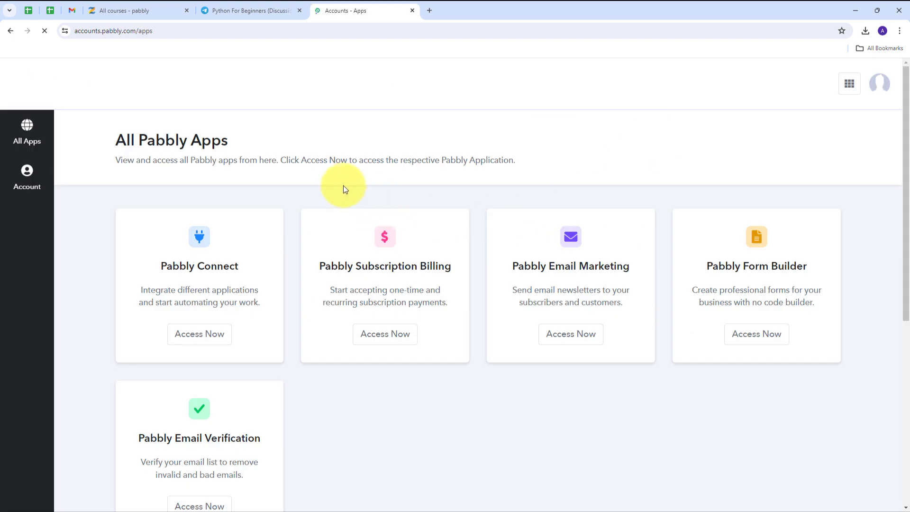
scroll(343, 185, "down", 2)
scroll(342, 185, "up", 2)
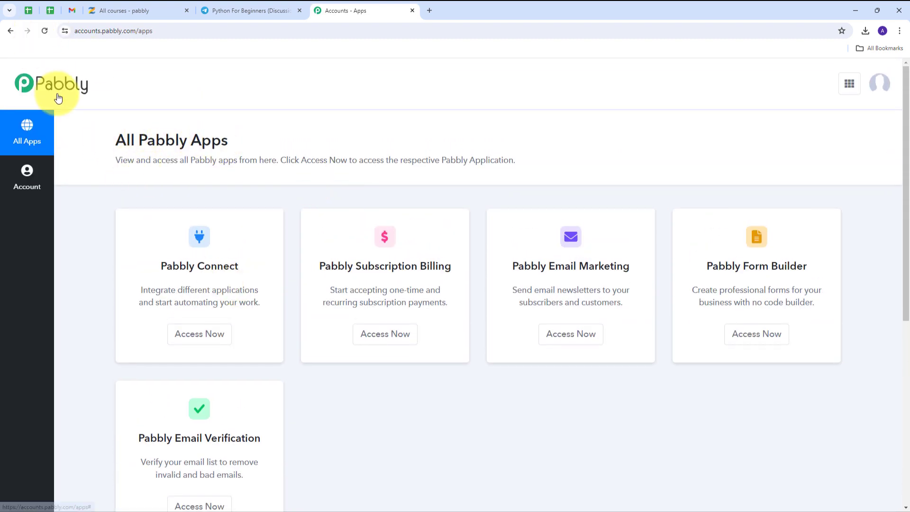
scroll(291, 157, "down", 2)
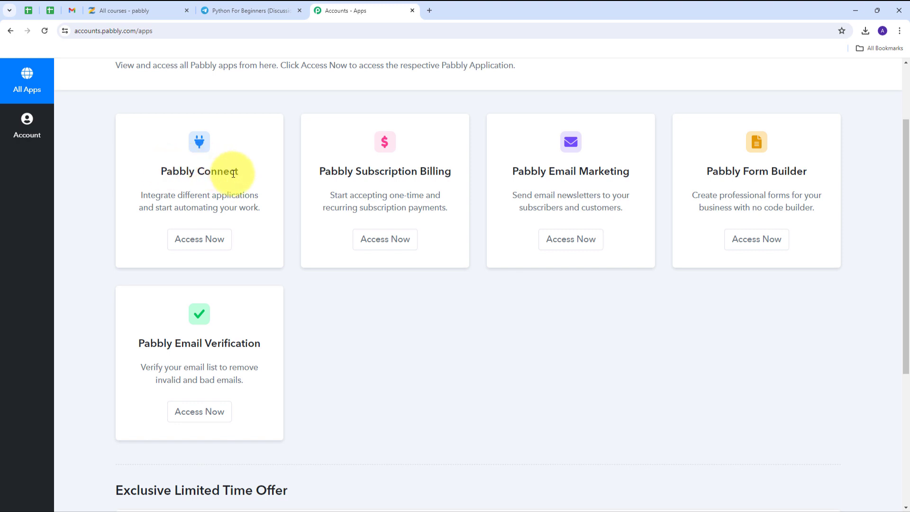
left_click(205, 238)
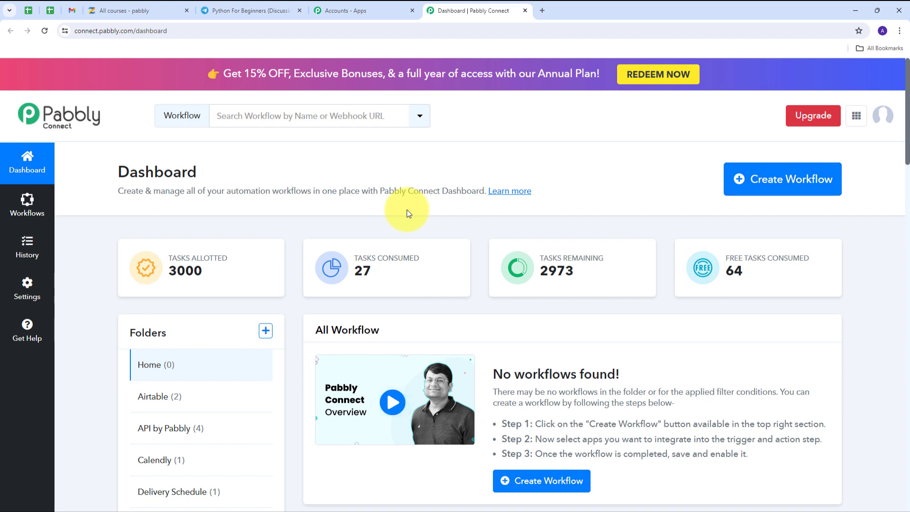
Step: Name a new workflow 'Send Telegram Invitation on Zenler Course Enrollment' and create it under Home
left_click(767, 185)
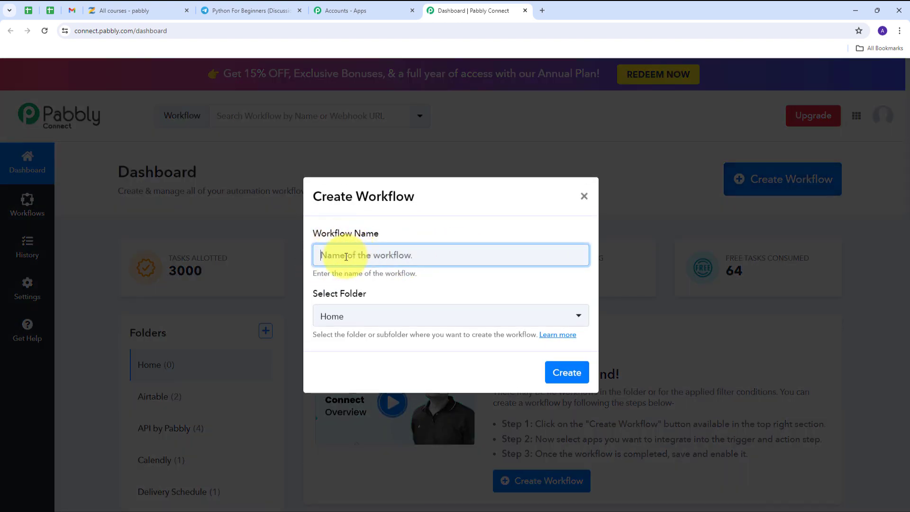
type("Send Telegram Invitation on Zenler Course Enrollment")
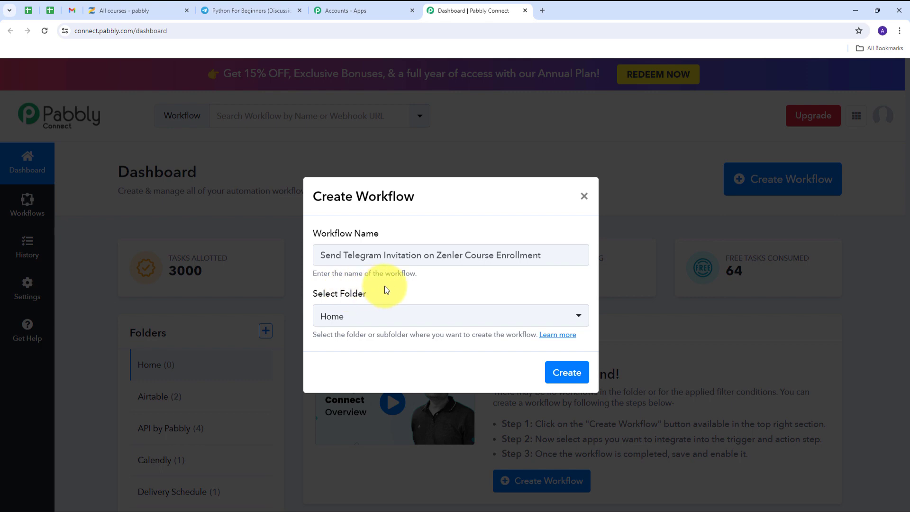
left_click(567, 373)
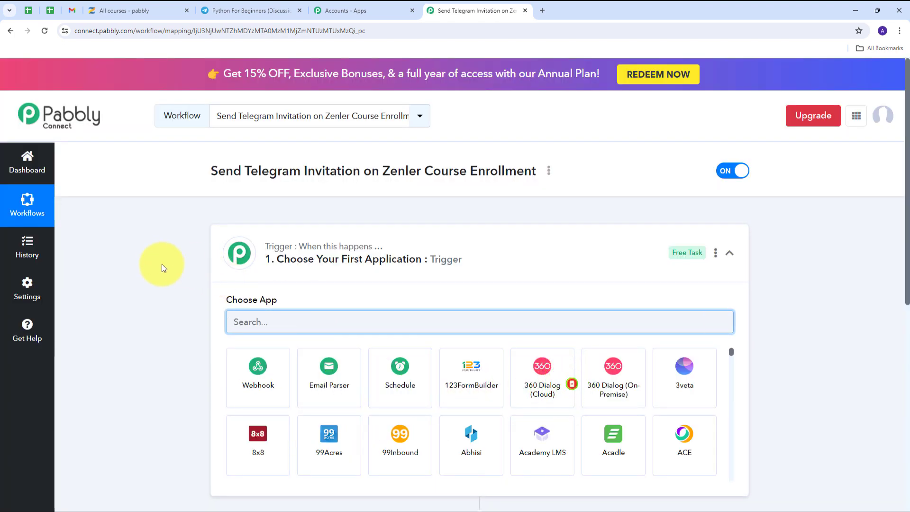
Step: Set the workflow trigger to Zenler with the New Enrollment to a Course event
scroll(158, 261, "down", 1)
scroll(158, 261, "down", 2)
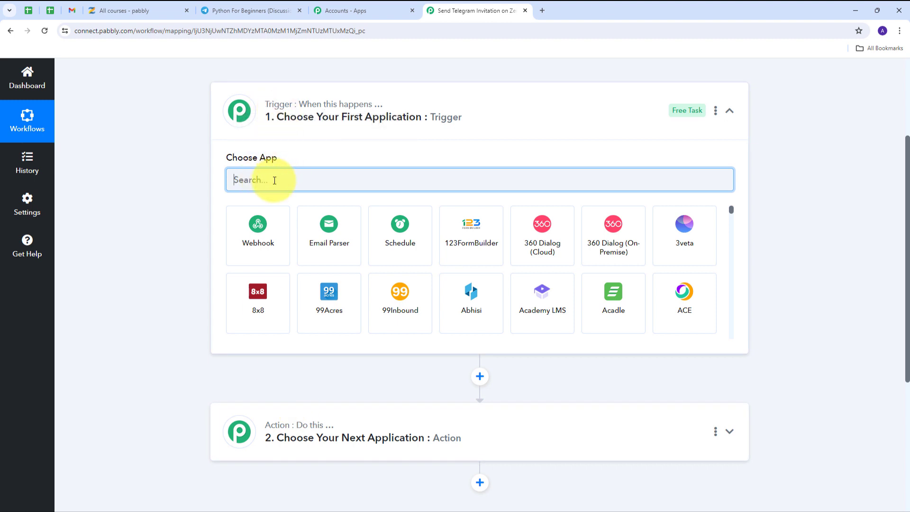
type("Zenler")
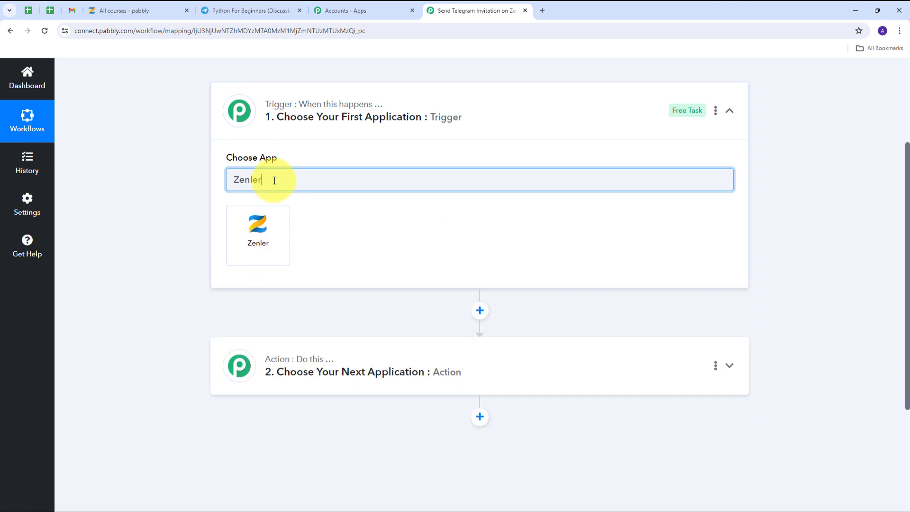
left_click(269, 229)
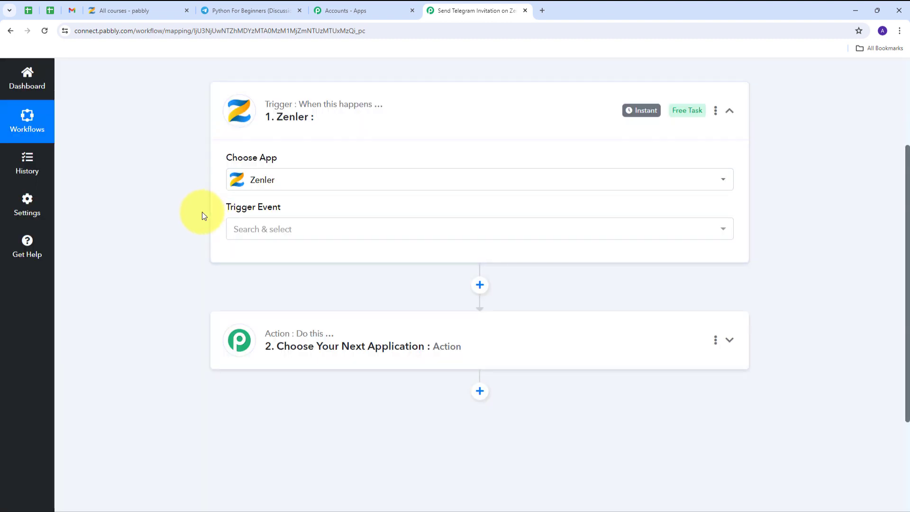
left_click(373, 235)
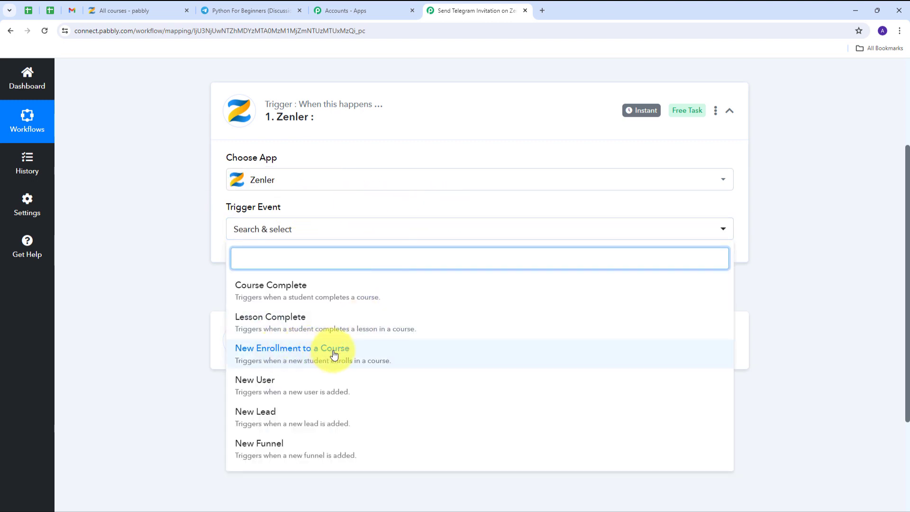
left_click(286, 356)
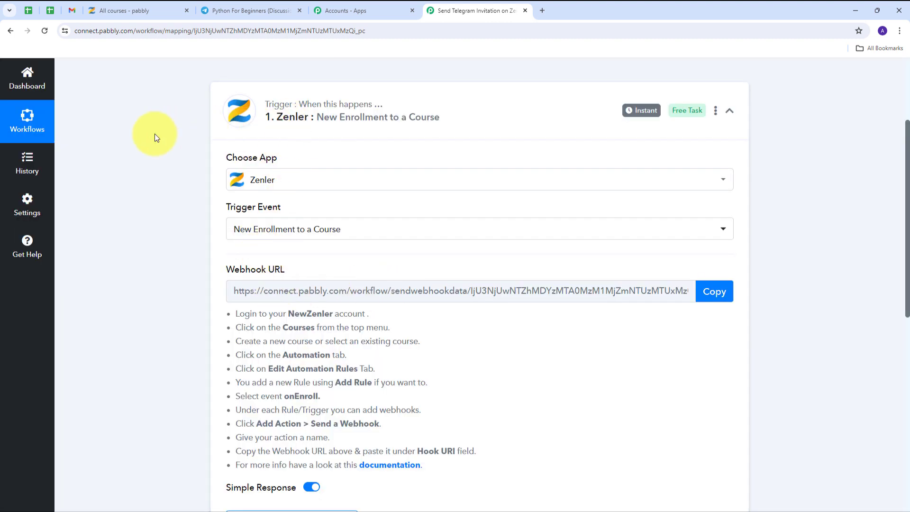
Step: Copy the trigger's webhook URL to start listening, then return to the Zenler course list
scroll(189, 140, "down", 1)
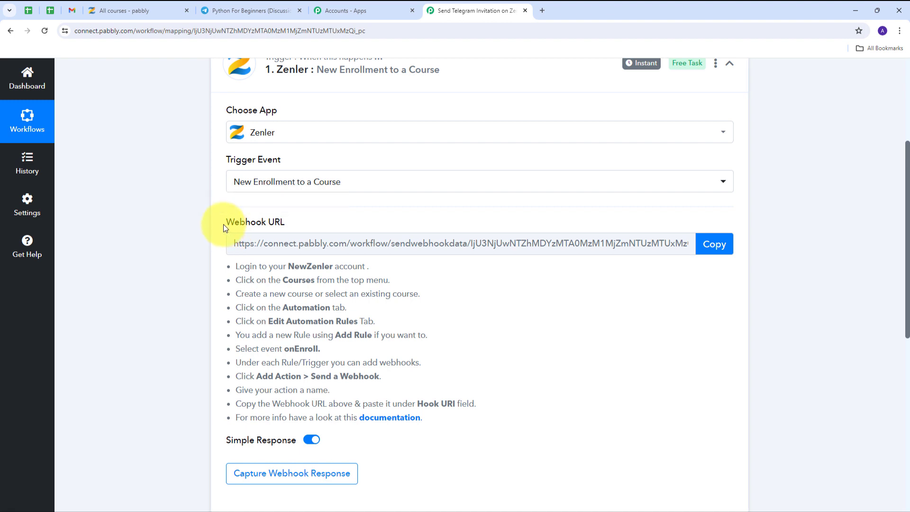
left_click_drag(224, 224, 343, 232)
scroll(243, 211, "up", 1)
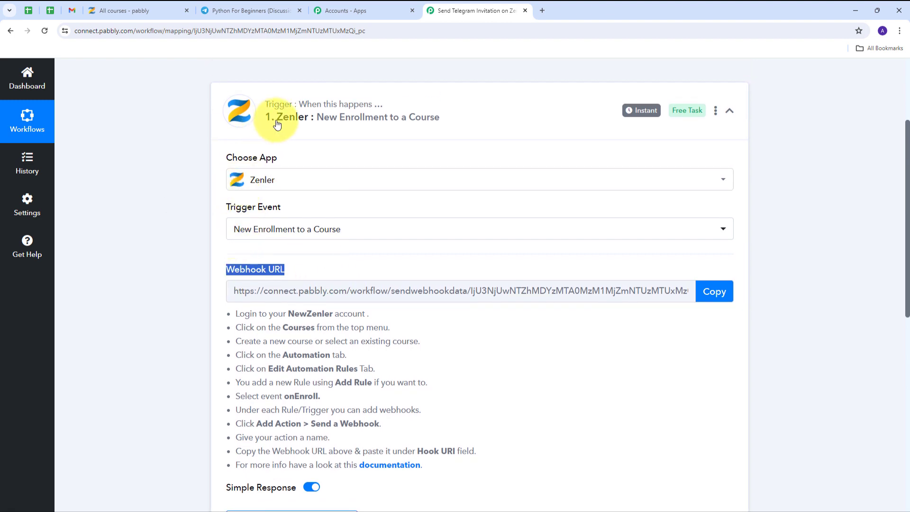
scroll(154, 150, "down", 1)
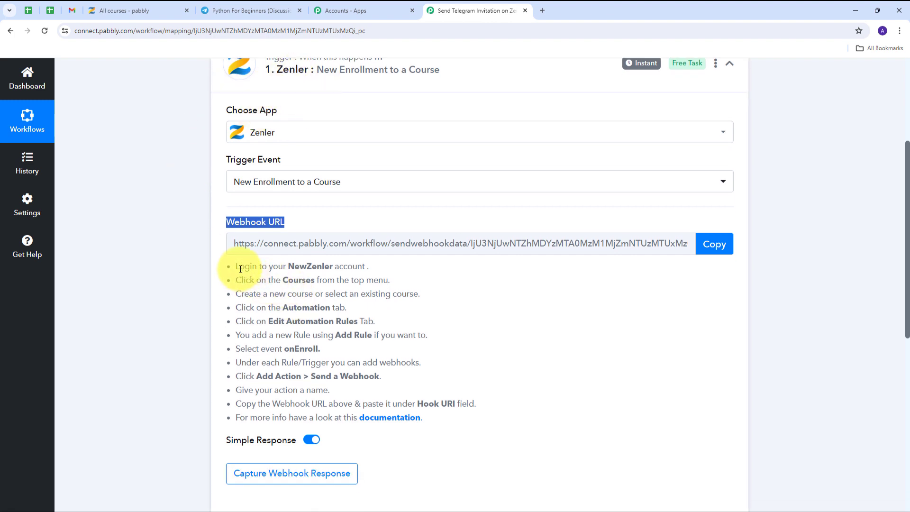
left_click_drag(240, 269, 466, 406)
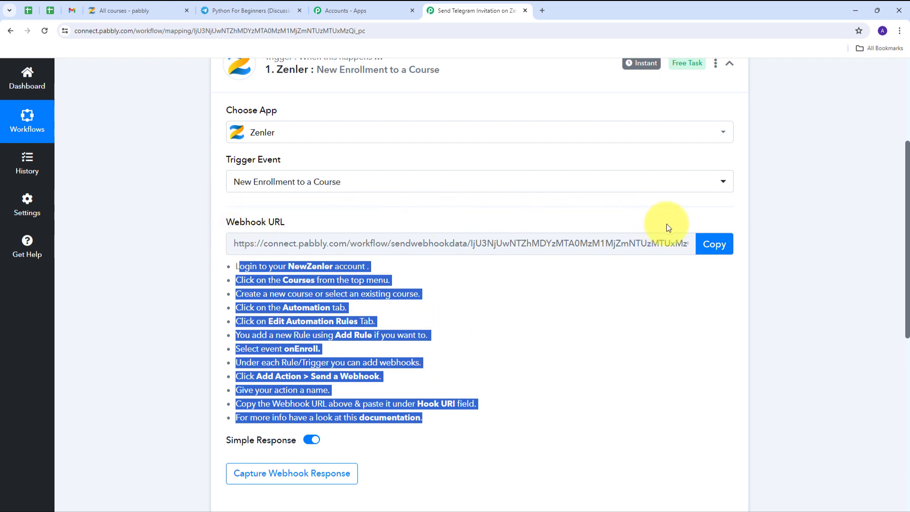
left_click(711, 242)
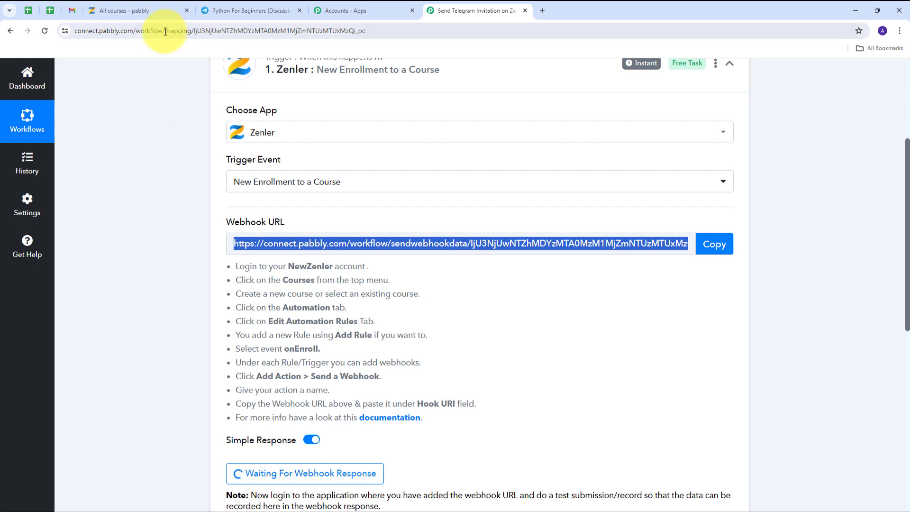
left_click(154, 10)
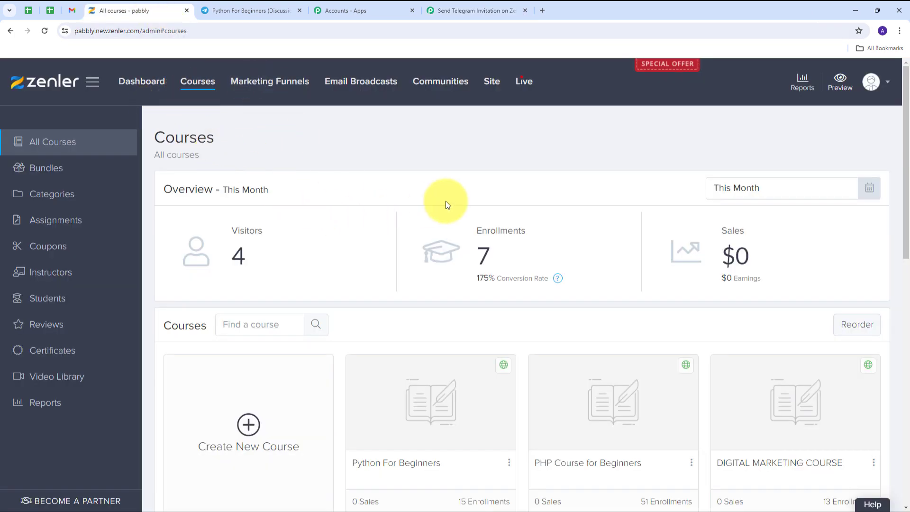
Step: Open the Python For Beginners course, go to Automation, and start adding automation rules
scroll(398, 258, "down", 4)
scroll(315, 335, "down", 3)
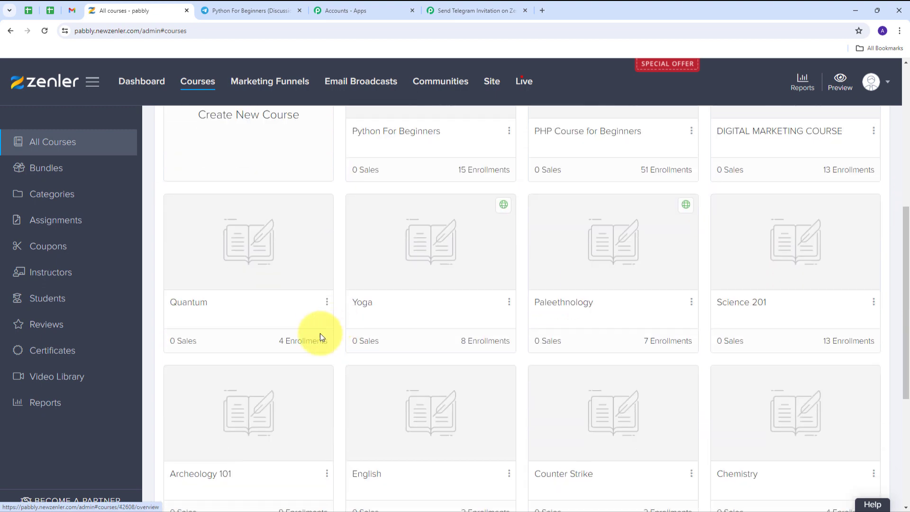
scroll(440, 331, "up", 4)
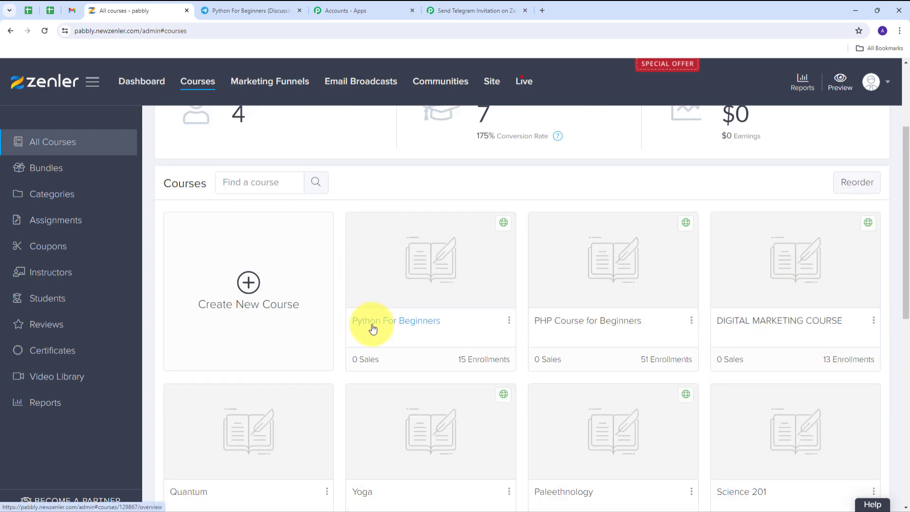
left_click(396, 327)
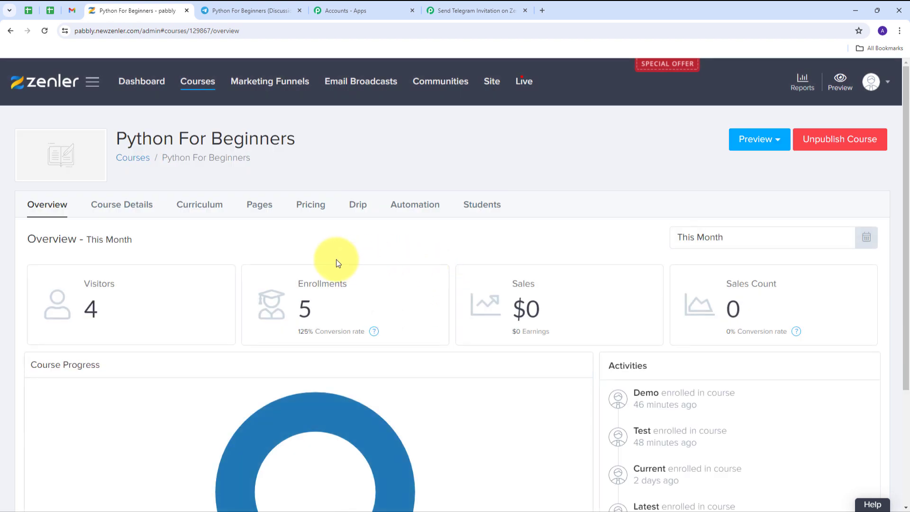
left_click(409, 212)
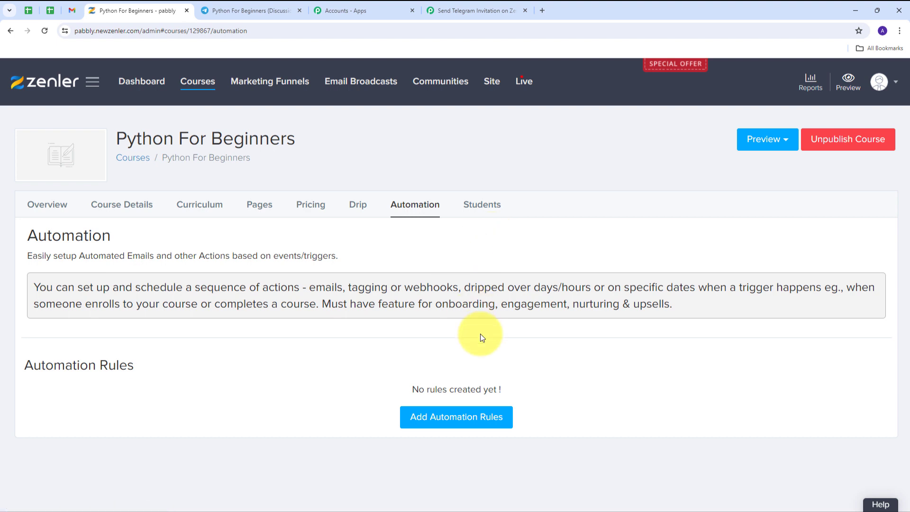
left_click(445, 420)
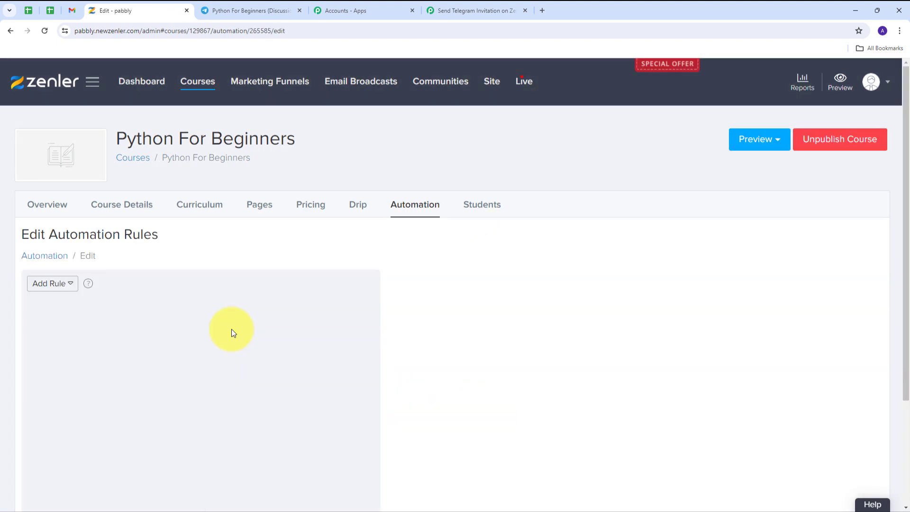
Step: Add an OnEnroll rule whose action sends a webhook
left_click(69, 289)
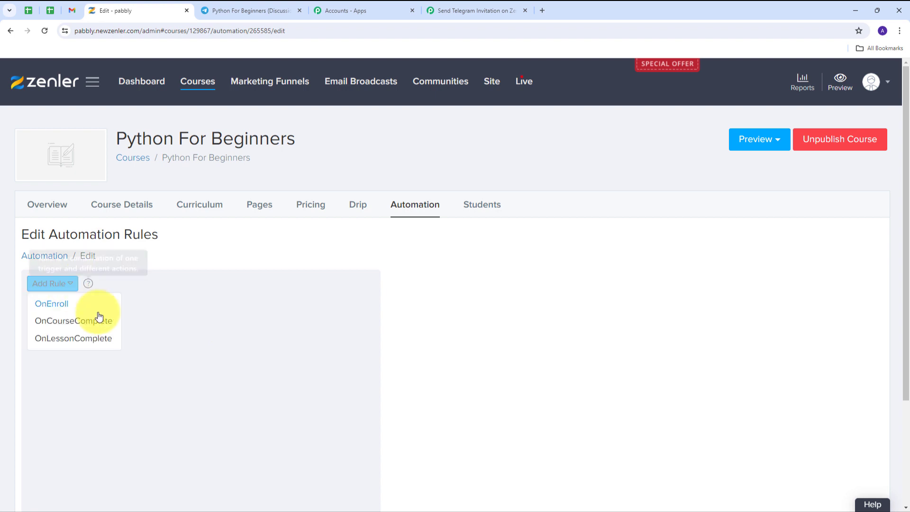
left_click(66, 309)
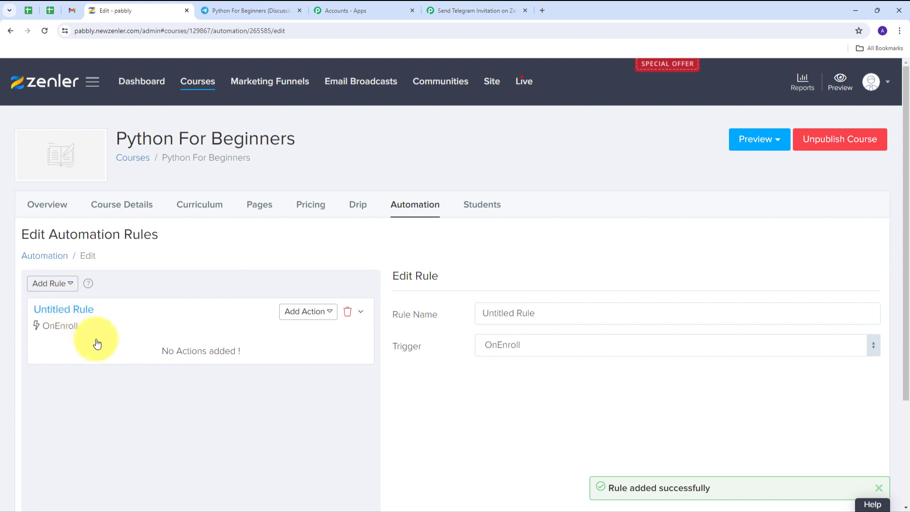
left_click(327, 312)
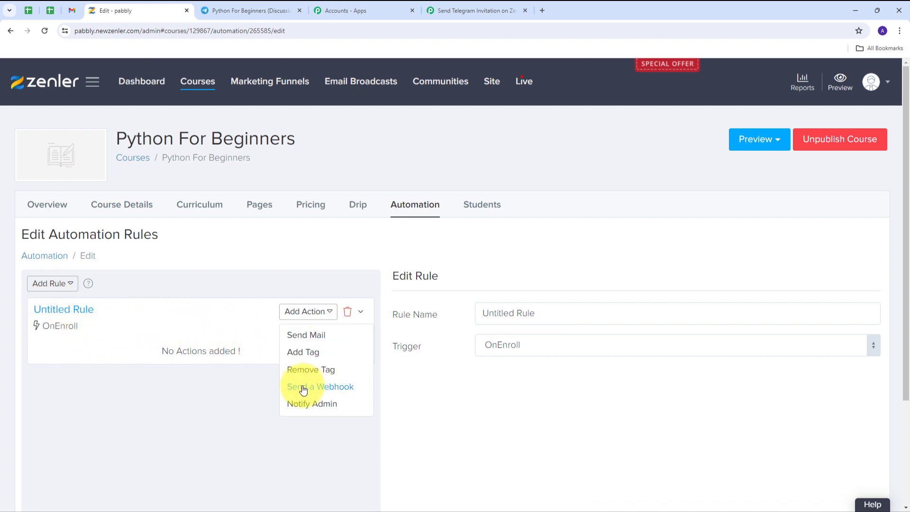
left_click(316, 392)
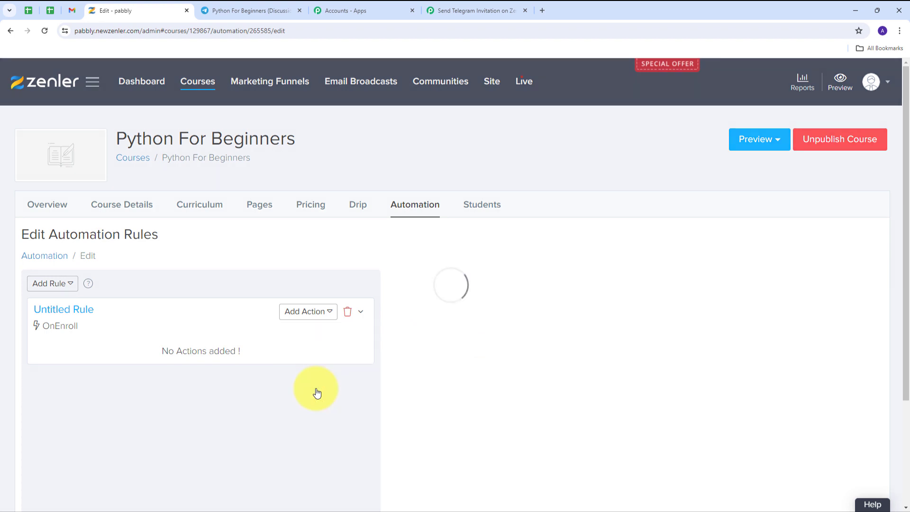
Step: Name the action 'New Enrollment', paste the Pabbly webhook URL as Hook Url, save, and make it live
scroll(421, 349, "down", 1)
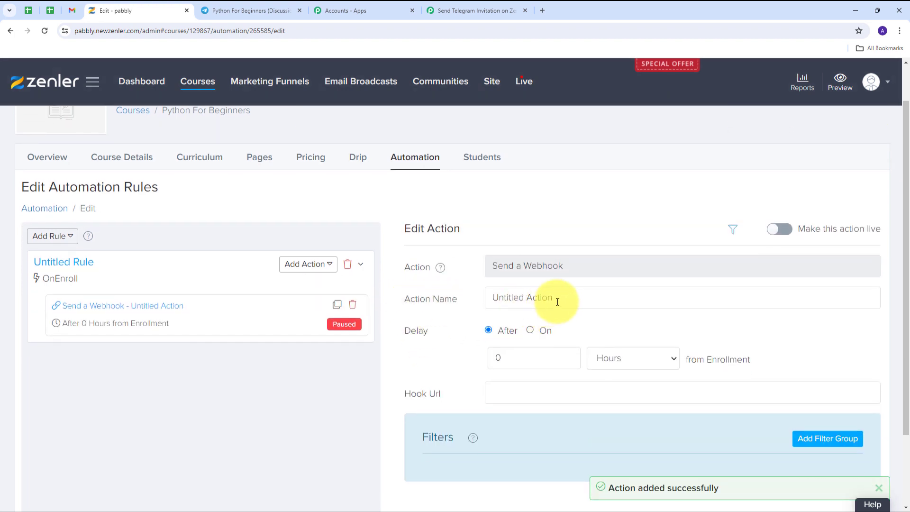
left_click_drag(550, 297, 480, 315)
type("New")
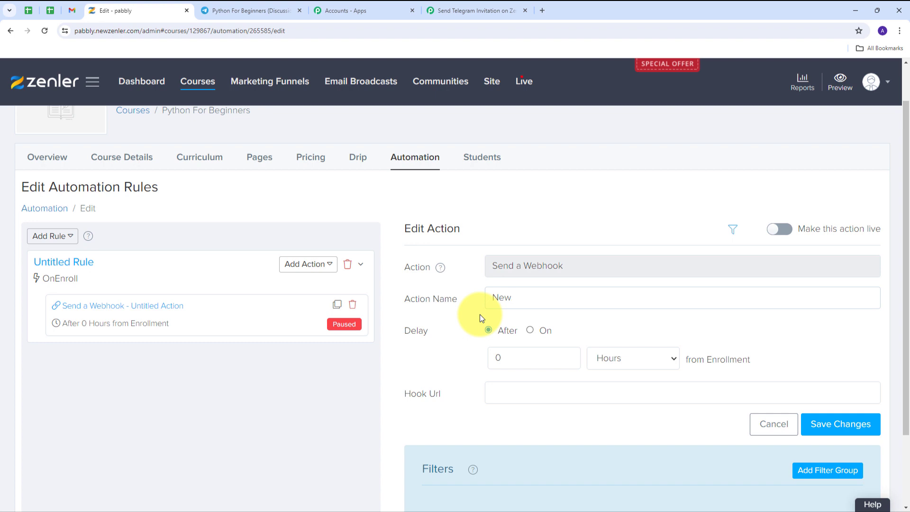
type(" Enrollment")
scroll(429, 380, "down", 1)
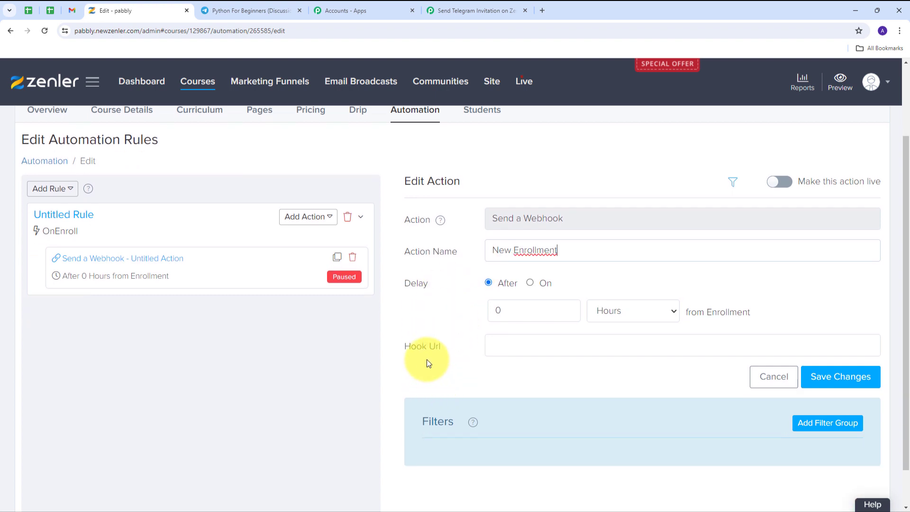
left_click(511, 350)
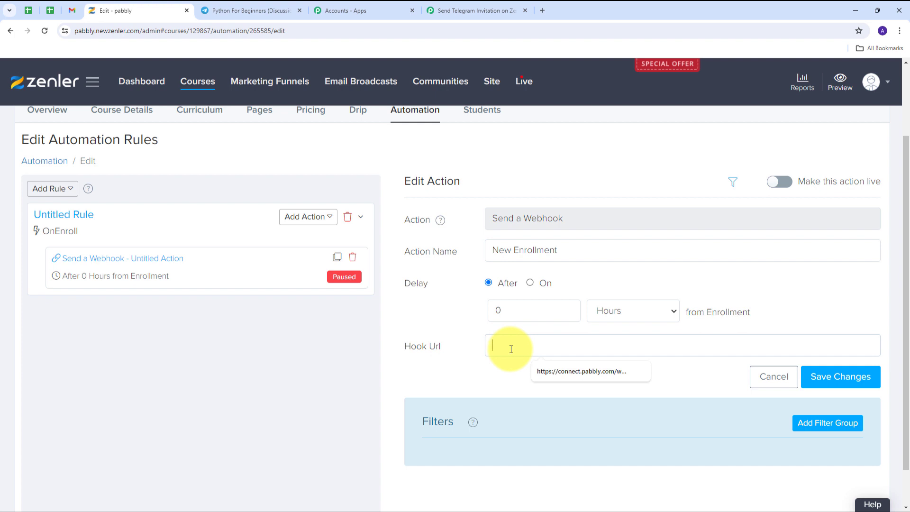
key("ctrl+v")
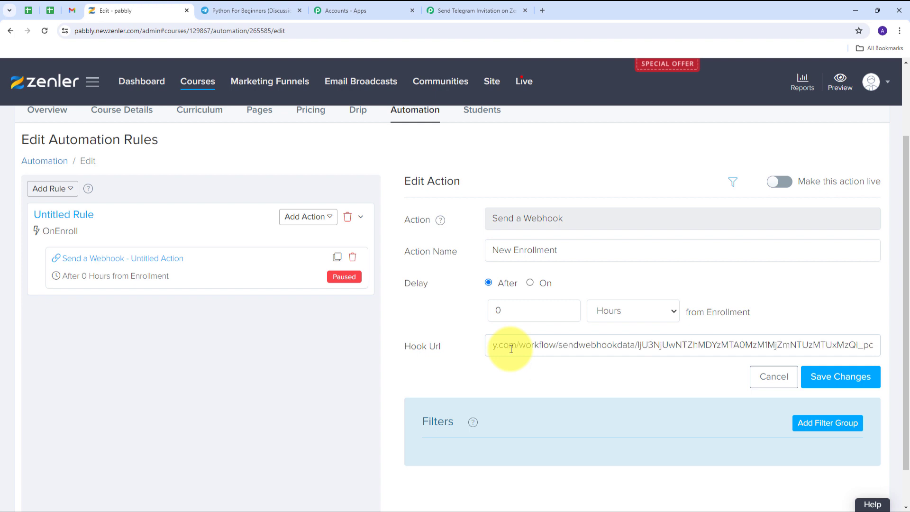
left_click(838, 385)
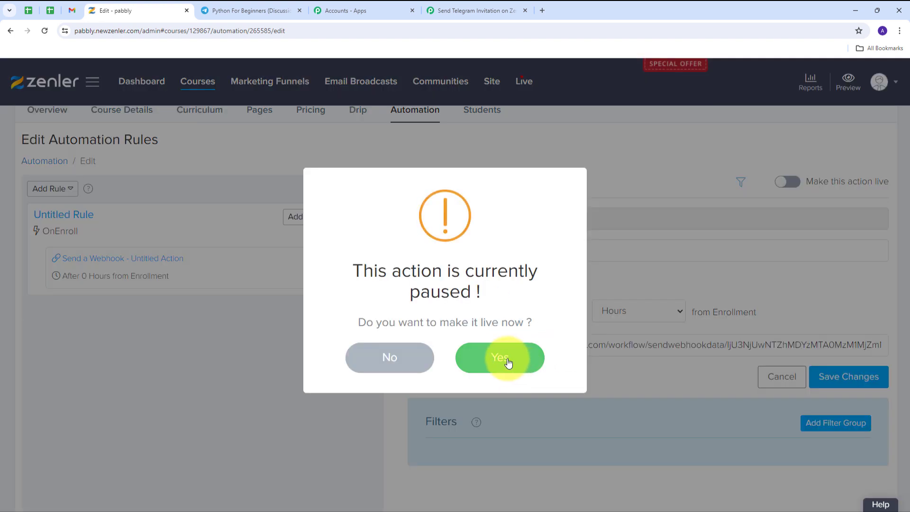
left_click(508, 363)
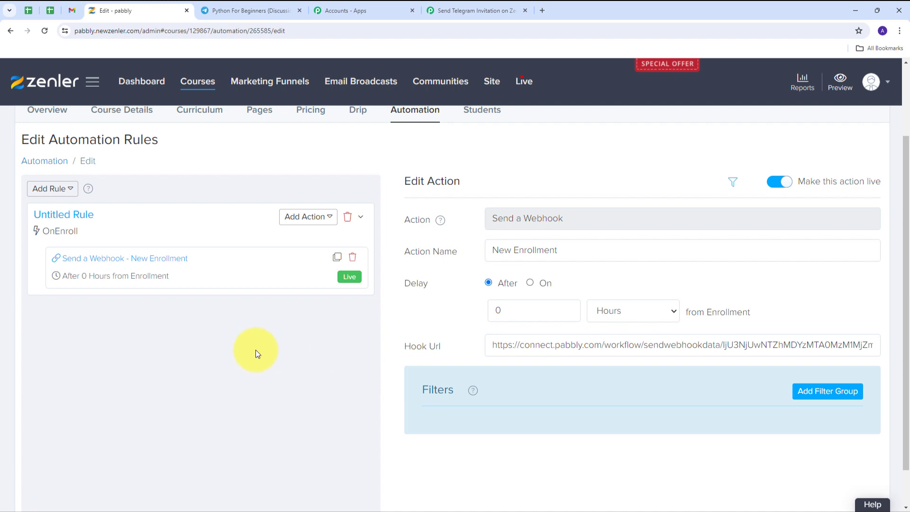
Step: Confirm the Pabbly trigger shows Waiting For Webhook Response, then switch to the incognito Zenler site
left_click(474, 11)
scroll(484, 284, "down", 3)
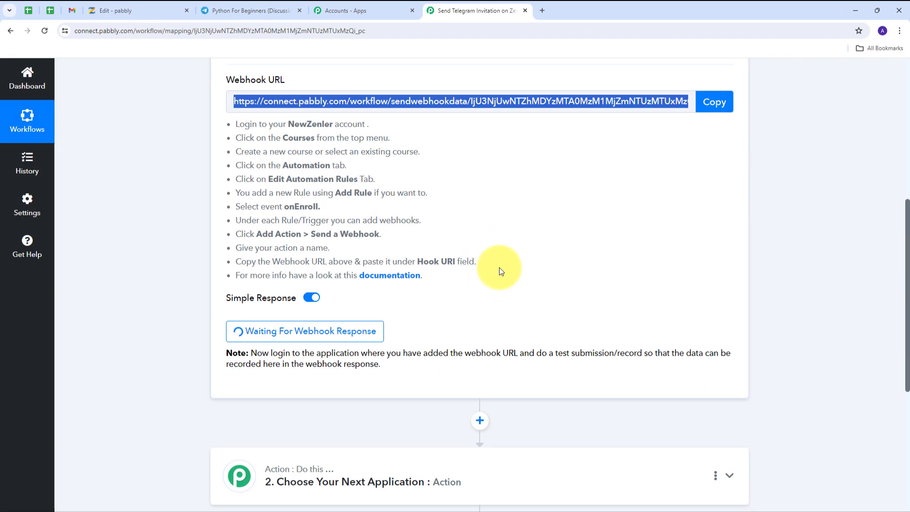
scroll(500, 268, "down", 1)
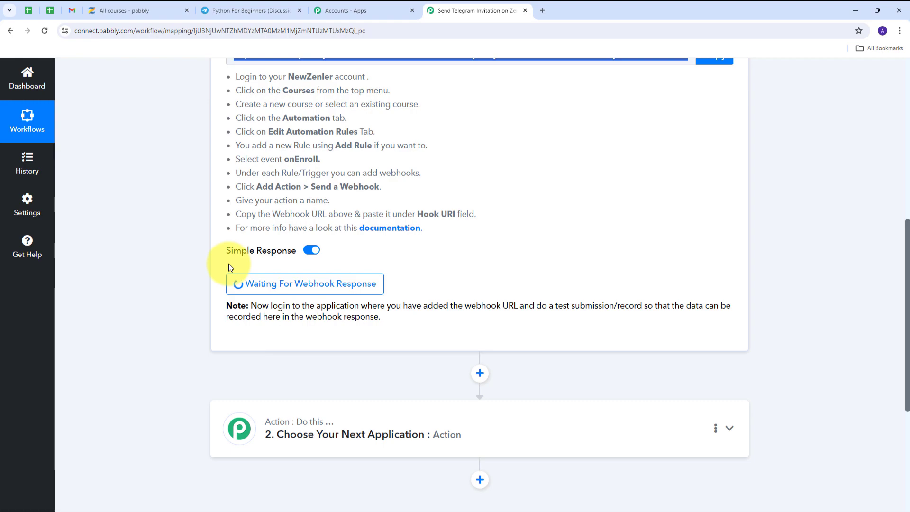
key("alt+Tab")
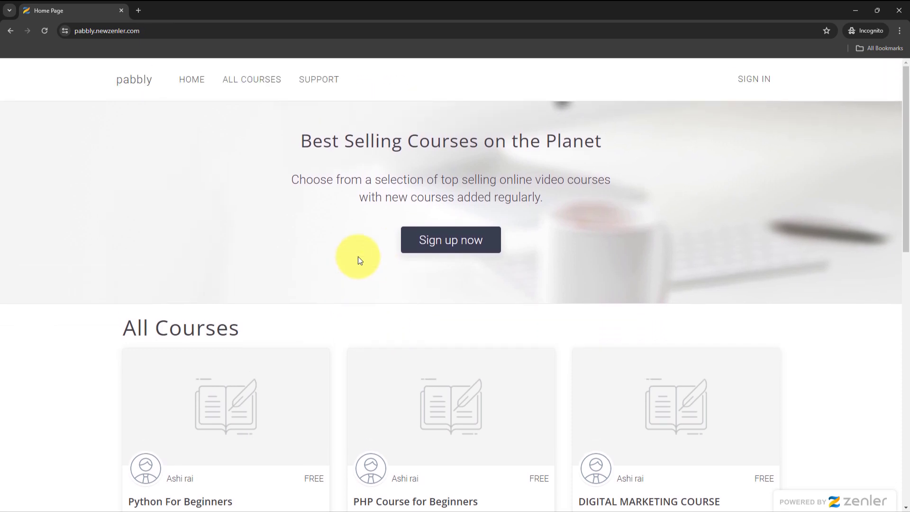
Step: Open the school site's Sign Up form and enter the student's first name, last name and e-mail
left_click(755, 81)
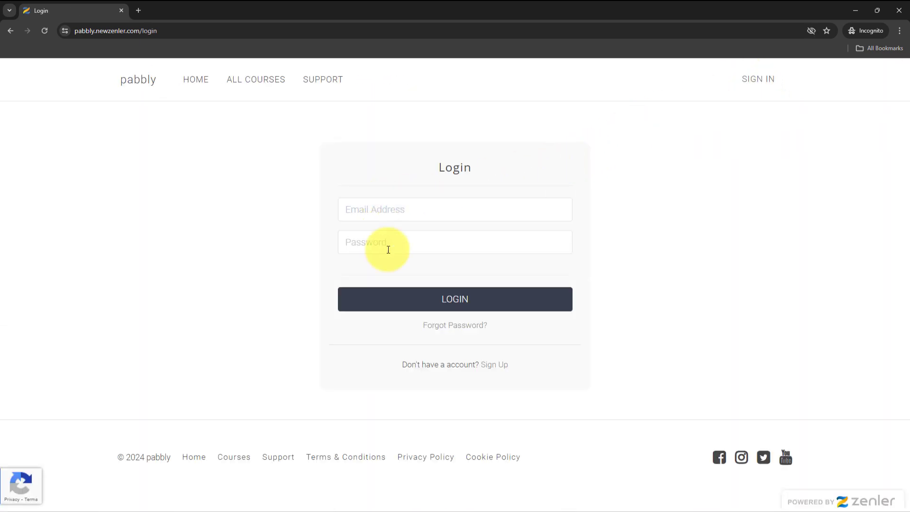
left_click(494, 368)
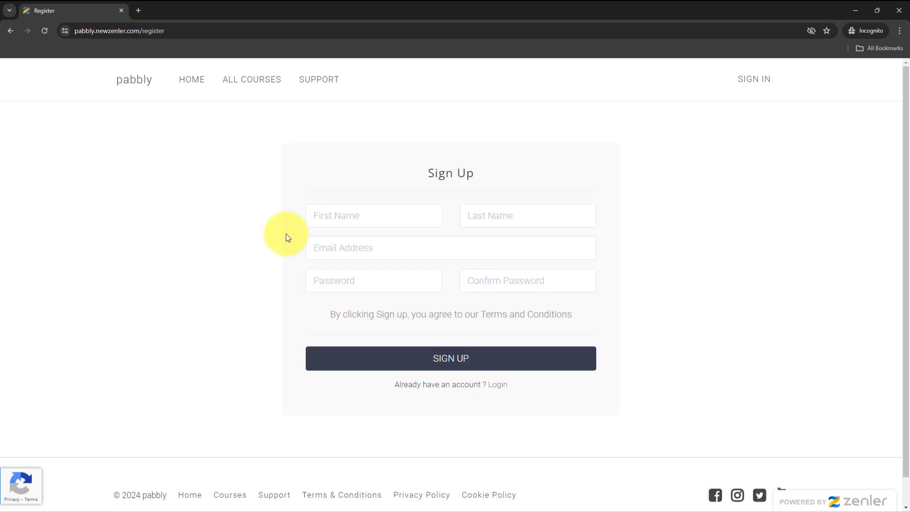
left_click(345, 216)
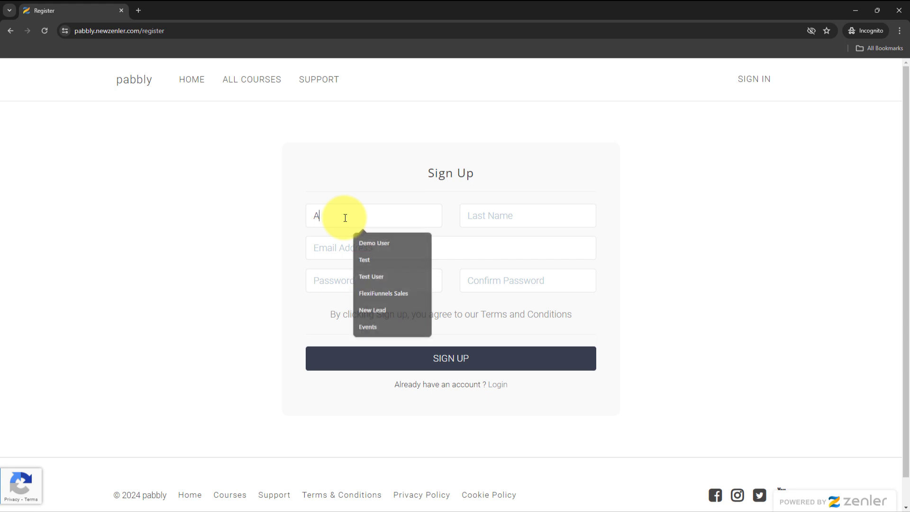
key("Tab")
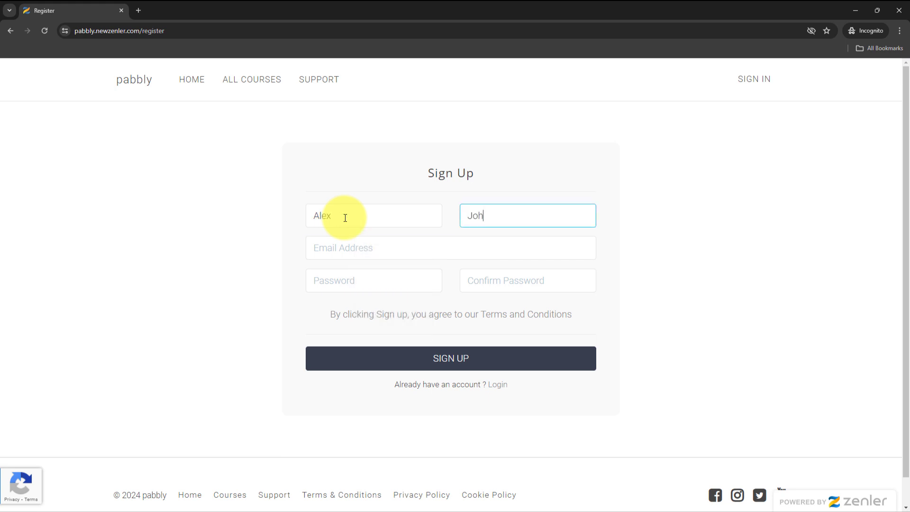
key("Tab")
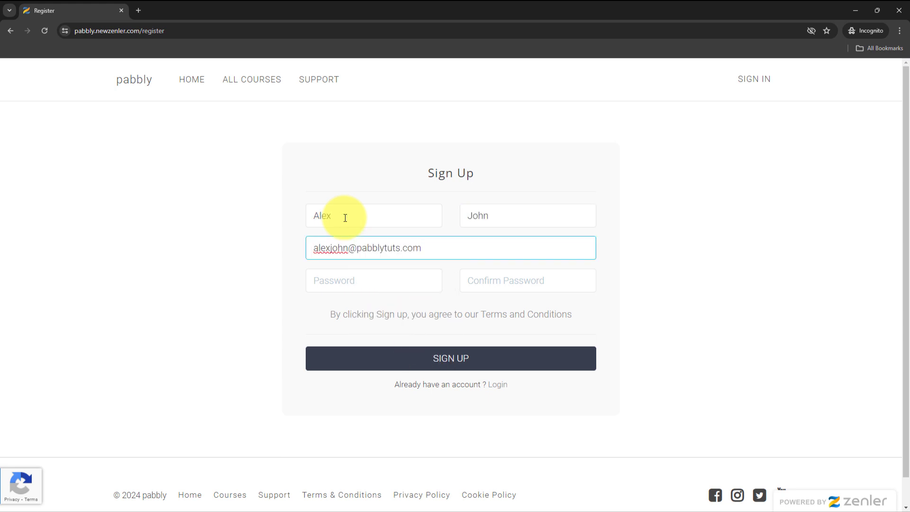
Step: Enter and confirm the account password, then submit to create the student account
left_click(369, 284)
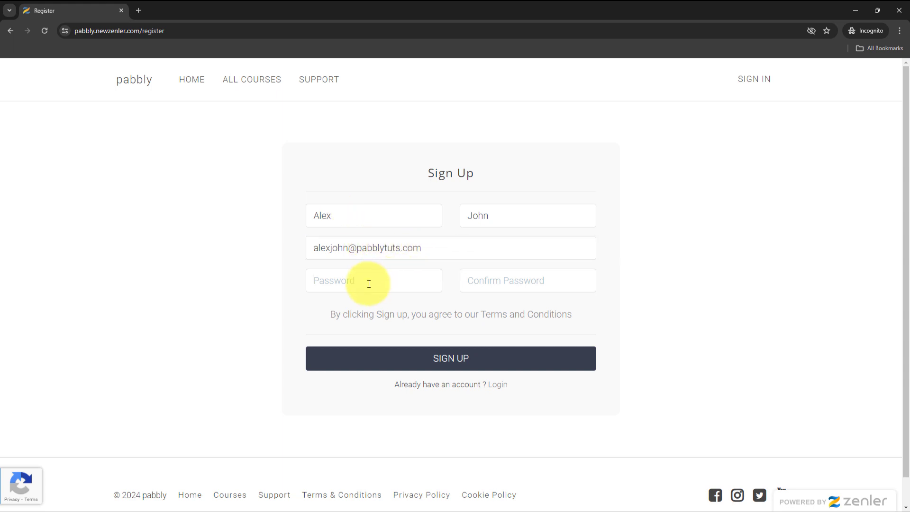
key("ctrl+v")
key("Tab")
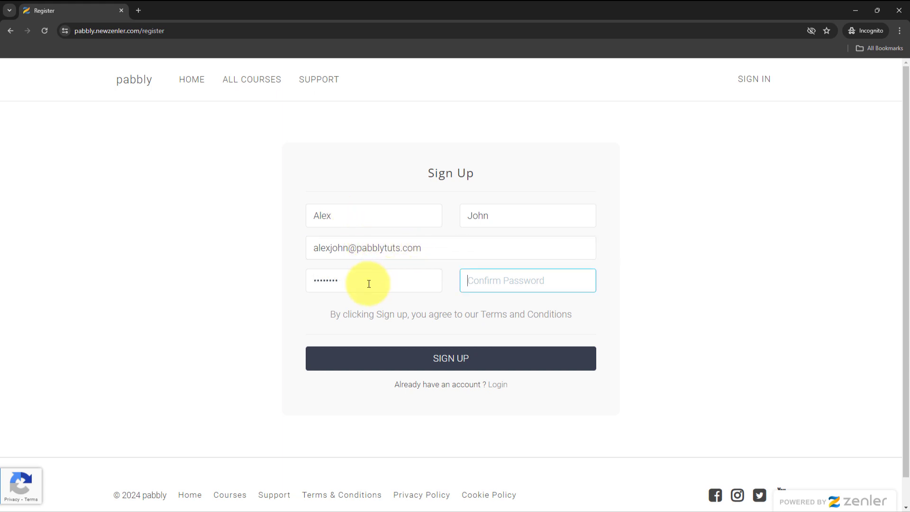
key("ctrl+v")
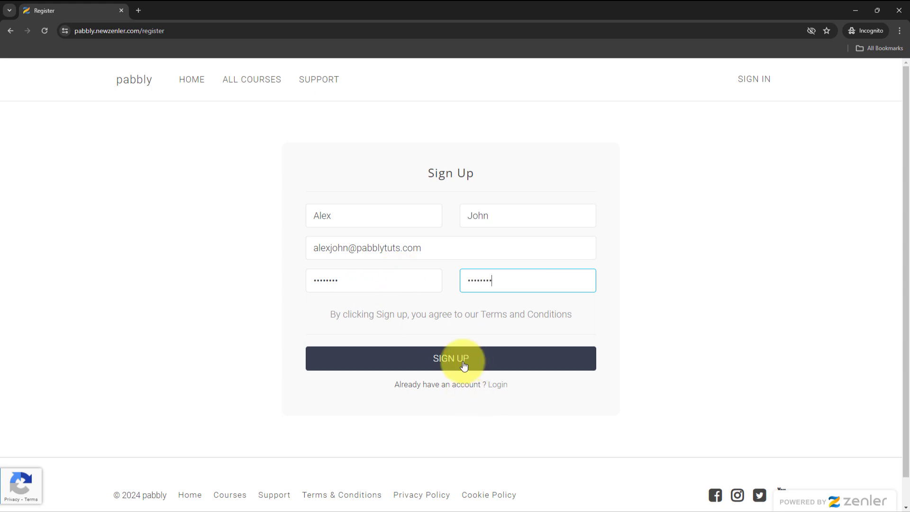
left_click(464, 365)
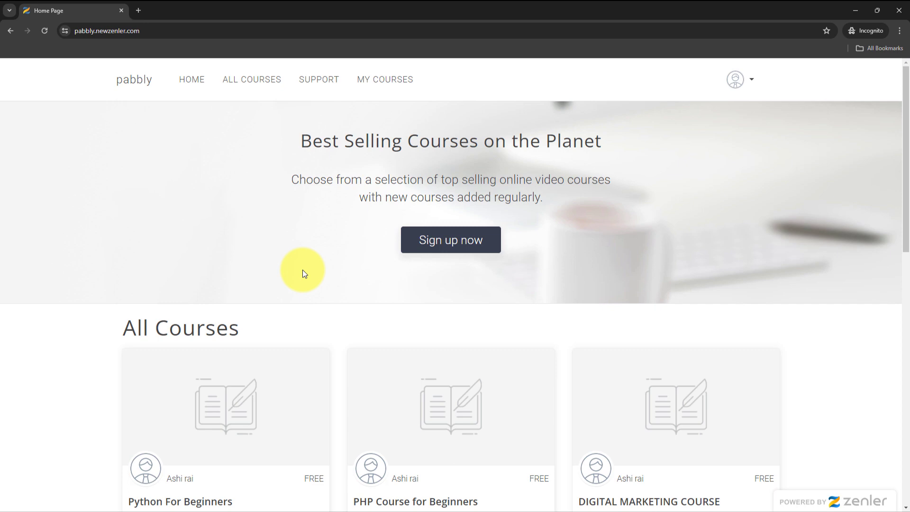
Step: Open Python For Beginners from All Courses and enroll with Enroll in Course and ENROLL FOR FREE
scroll(305, 243, "down", 4)
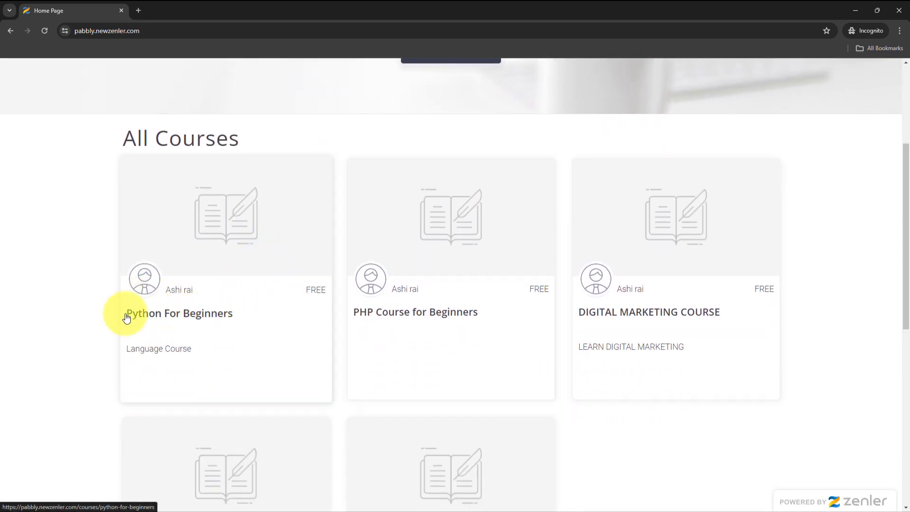
left_click(179, 315)
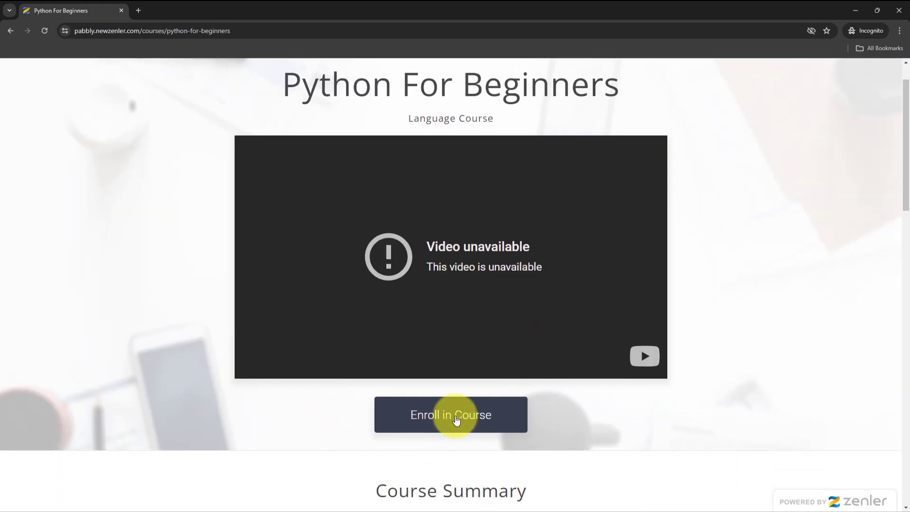
left_click(456, 419)
scroll(411, 297, "down", 1)
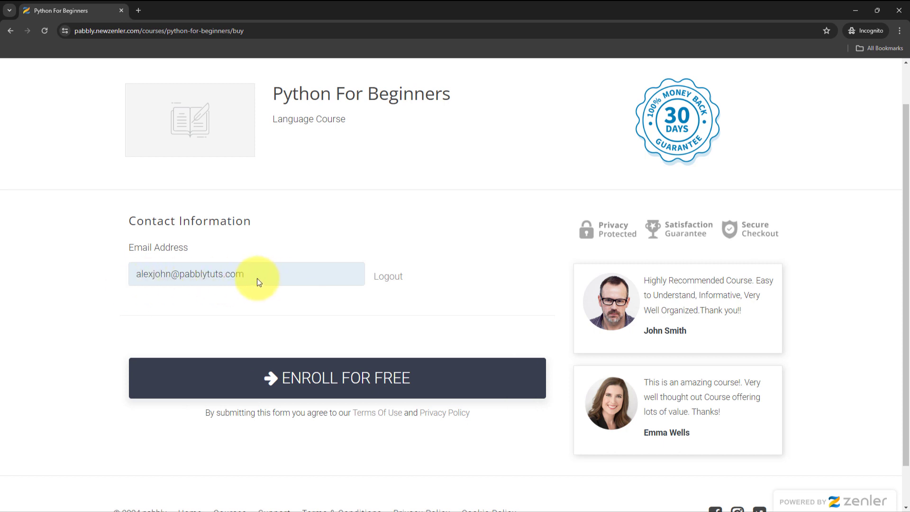
scroll(257, 286, "up", 1)
scroll(265, 288, "down", 1)
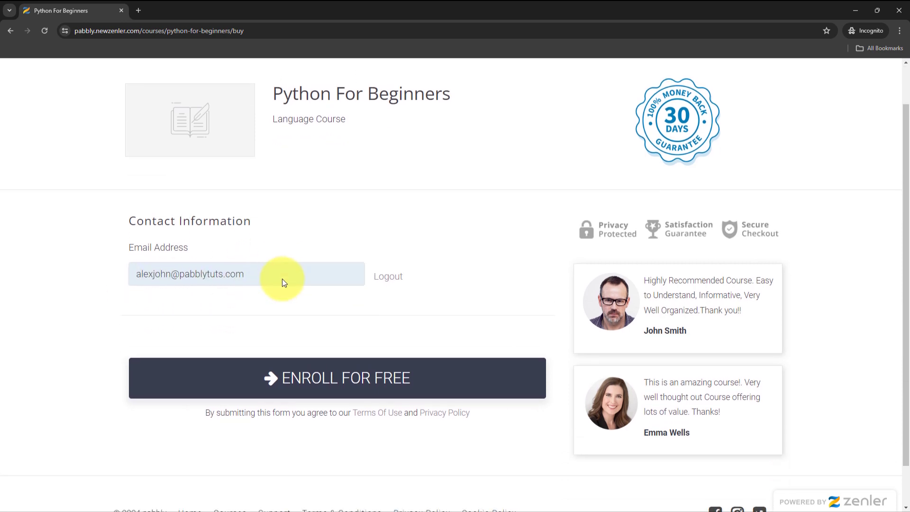
left_click(316, 379)
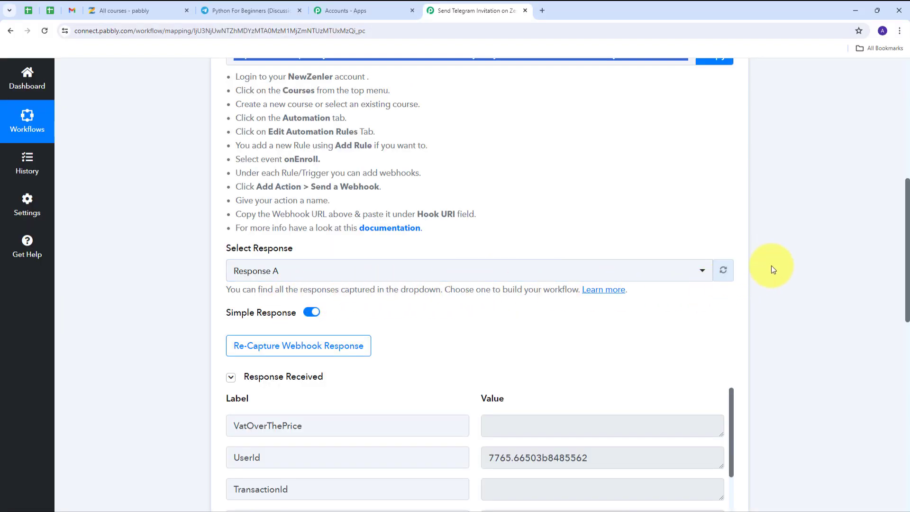
scroll(799, 253, "down", 5)
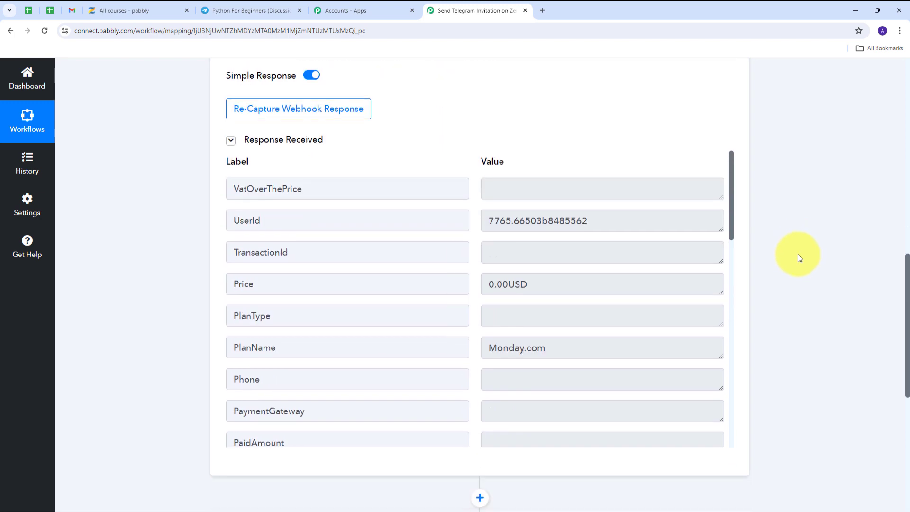
scroll(593, 267, "down", 3)
scroll(593, 270, "down", 1)
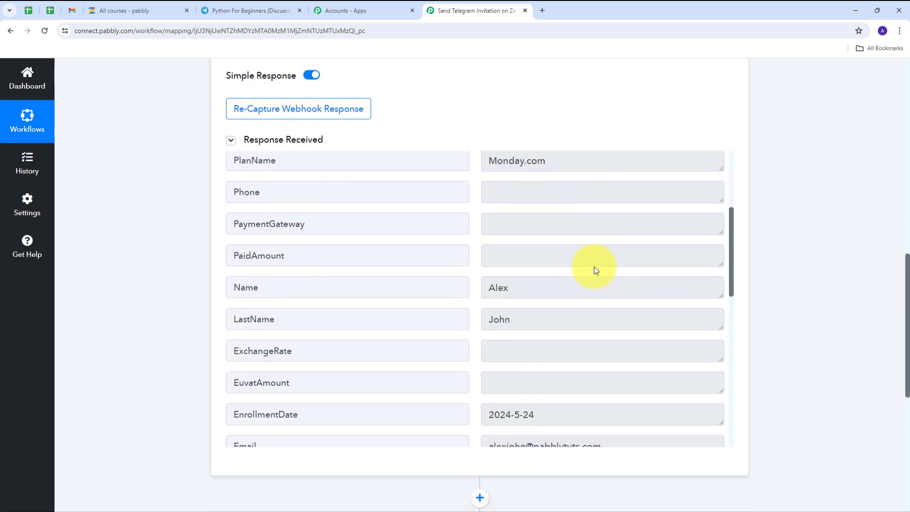
left_click_drag(552, 287, 474, 291)
left_click_drag(548, 316, 439, 331)
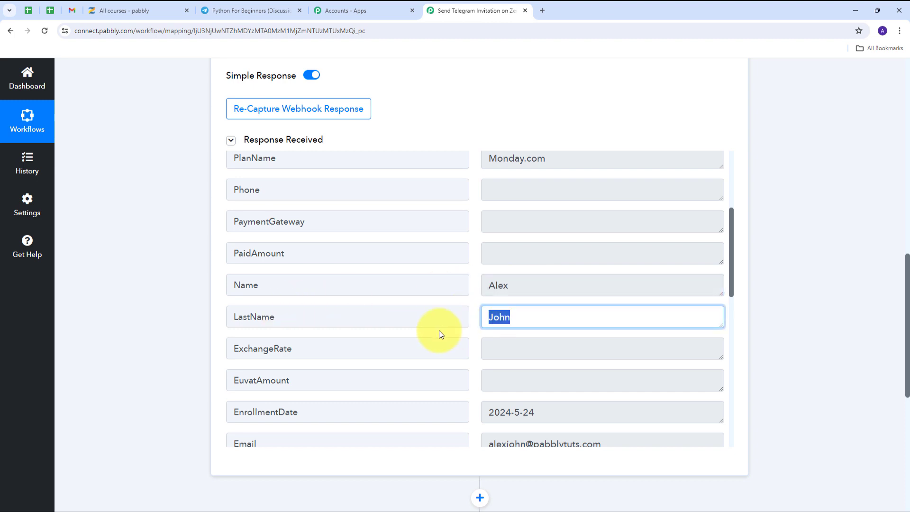
scroll(538, 286, "down", 2)
left_click_drag(624, 316, 492, 321)
scroll(542, 303, "down", 1)
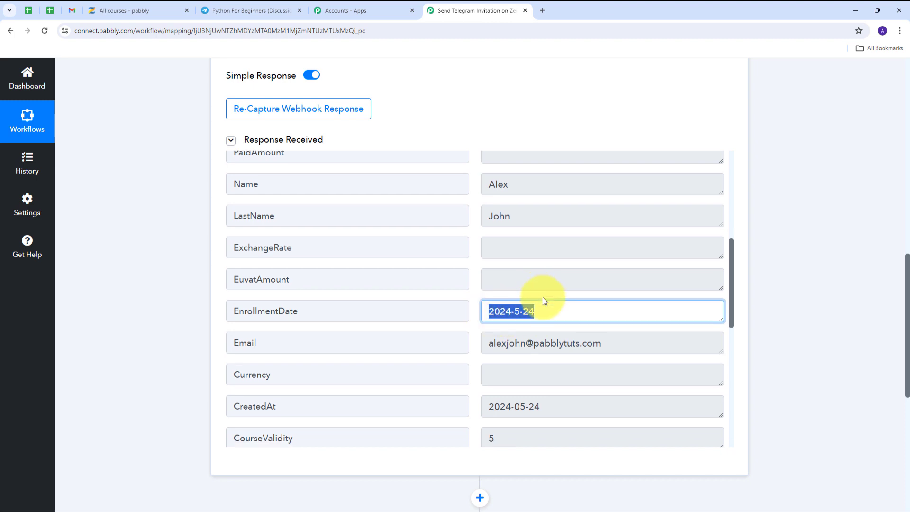
left_click_drag(650, 303, 423, 312)
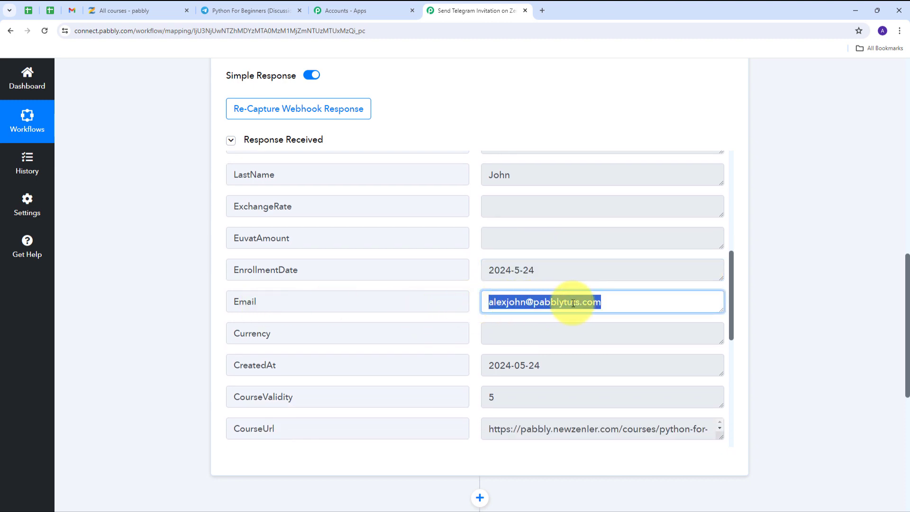
scroll(587, 302, "down", 3)
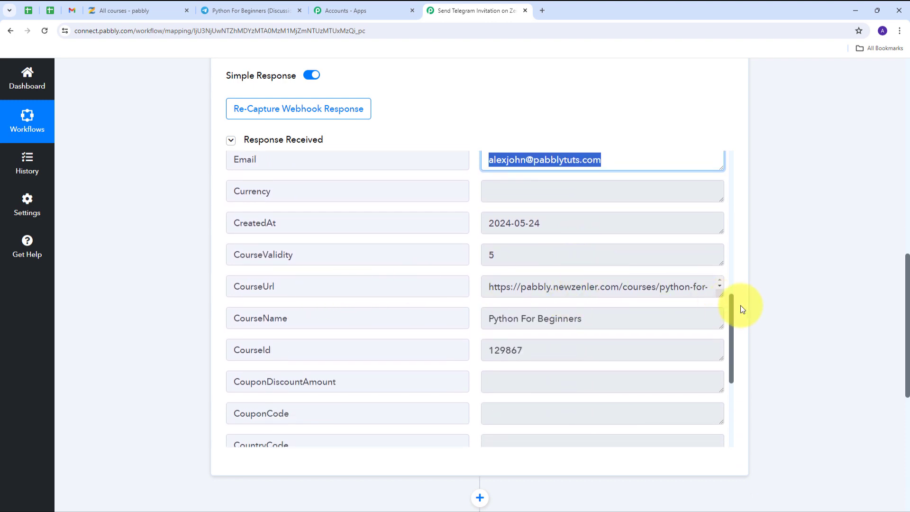
left_click_drag(721, 294, 702, 320)
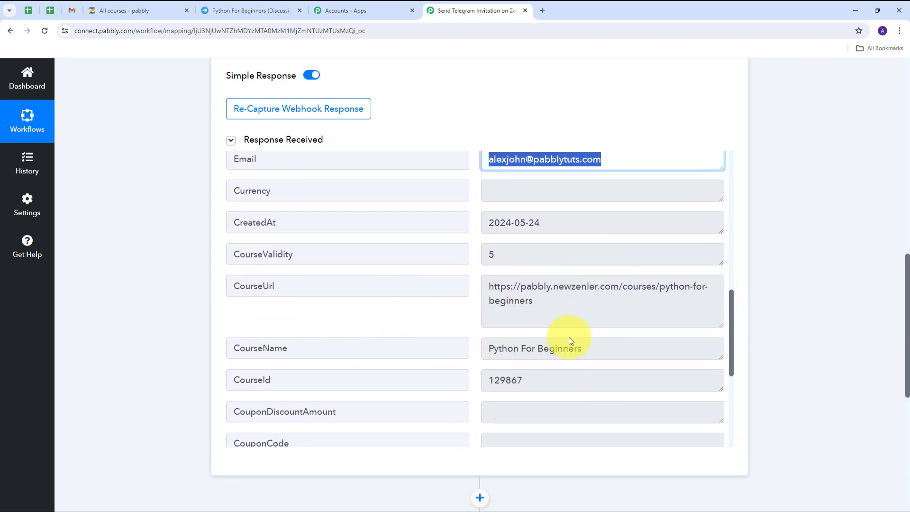
scroll(565, 346, "down", 1)
left_click(607, 303)
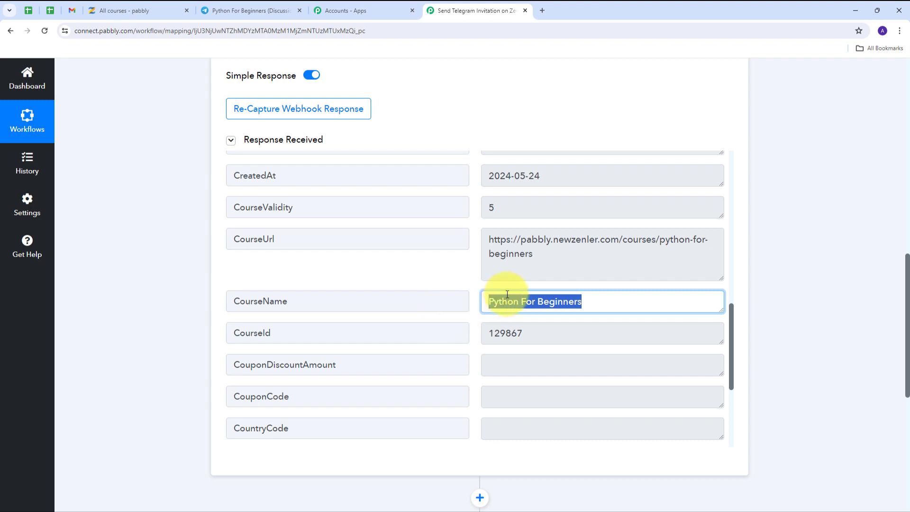
scroll(427, 308, "down", 1)
left_click(545, 285)
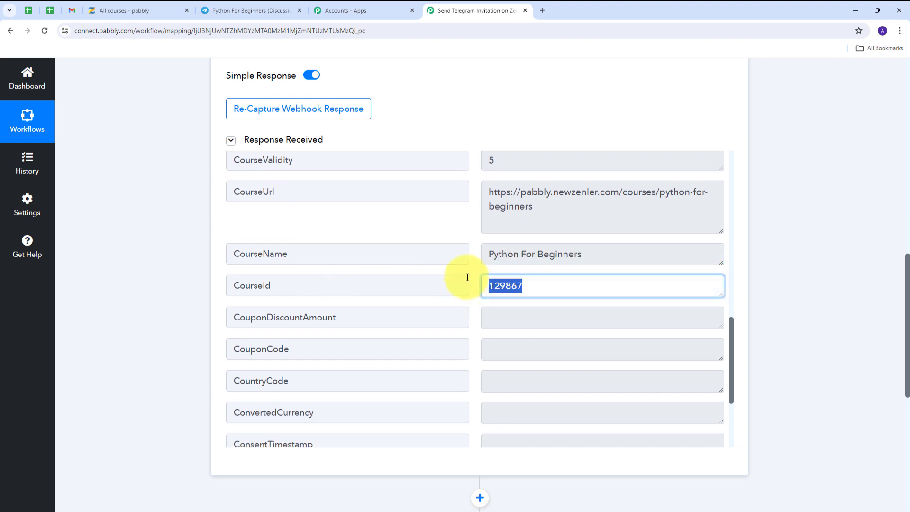
left_click(472, 269)
scroll(461, 289, "up", 1)
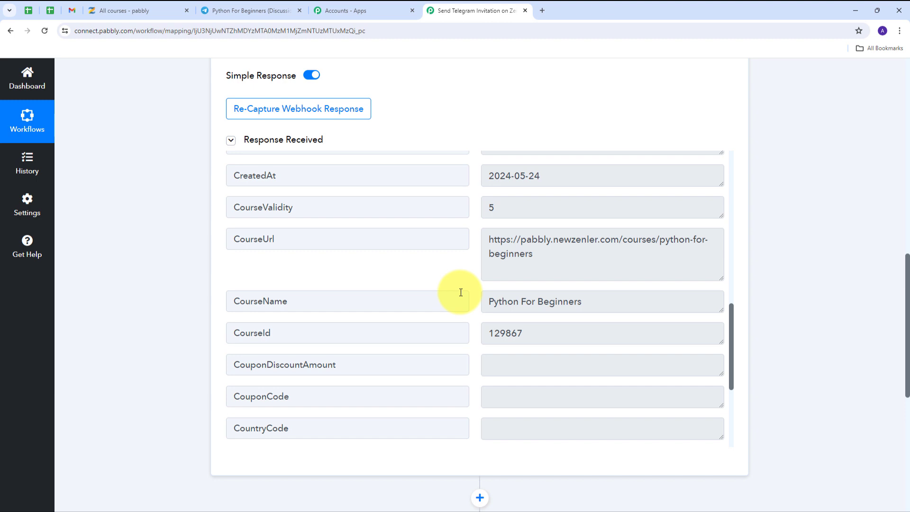
scroll(461, 292, "up", 5)
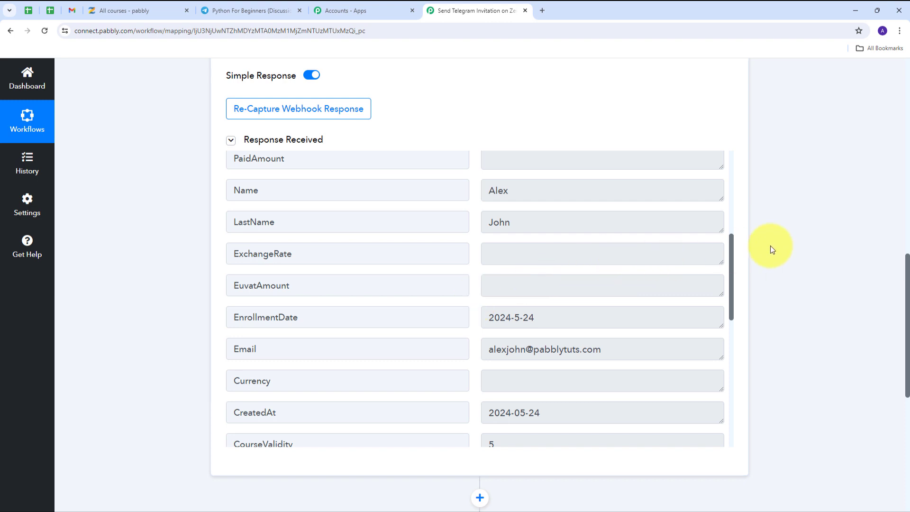
scroll(770, 246, "down", 5)
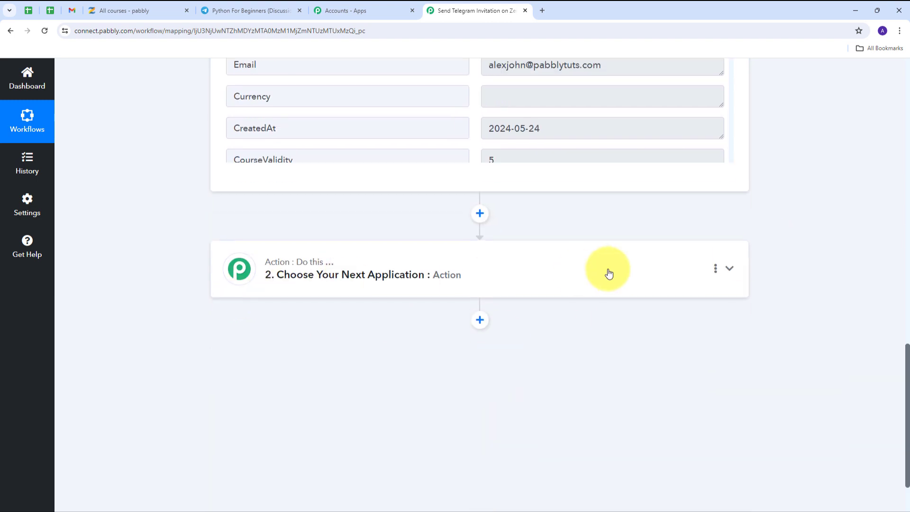
Step: Search 'Telegram', choose Telegram Bot for step 2, and select the Create Chat Invite Link event
left_click(729, 270)
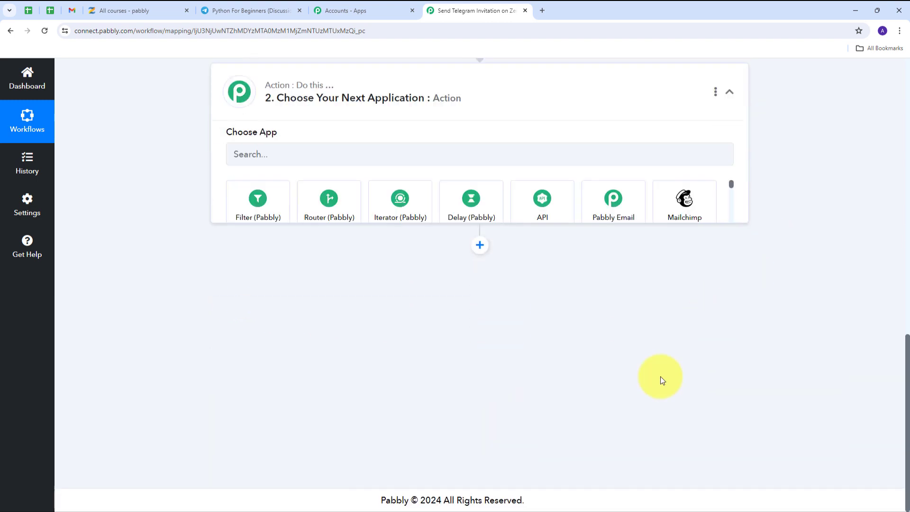
left_click(320, 261)
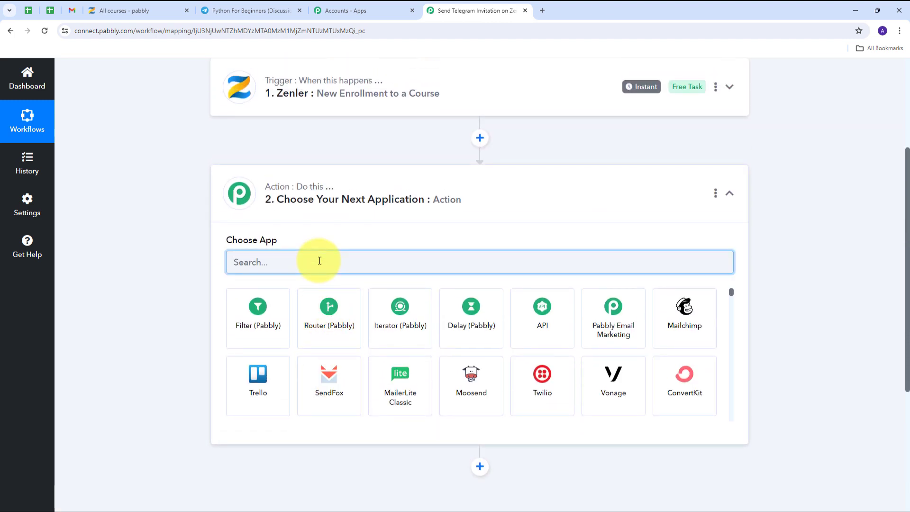
type("Telegram")
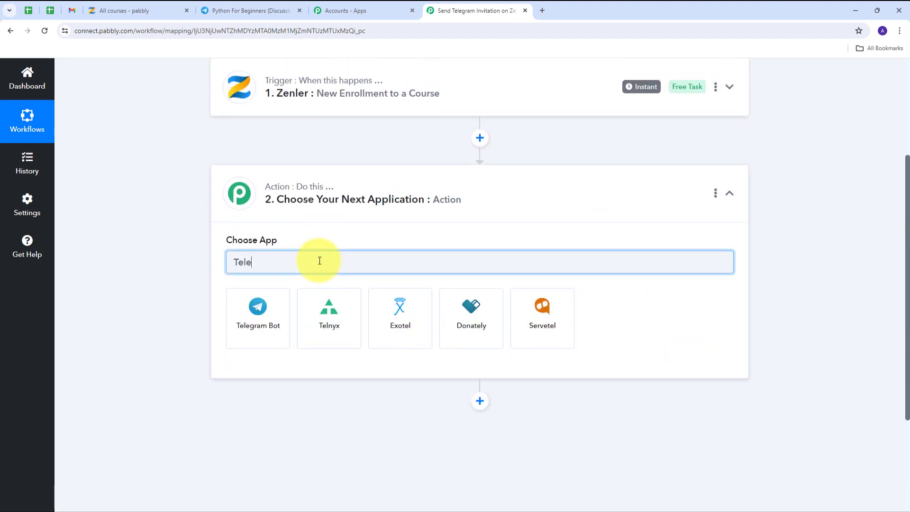
left_click(258, 316)
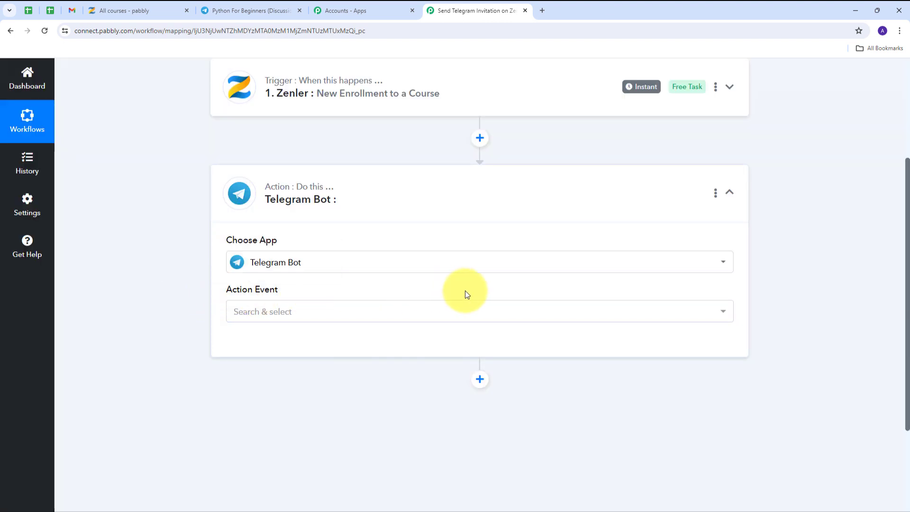
left_click(523, 317)
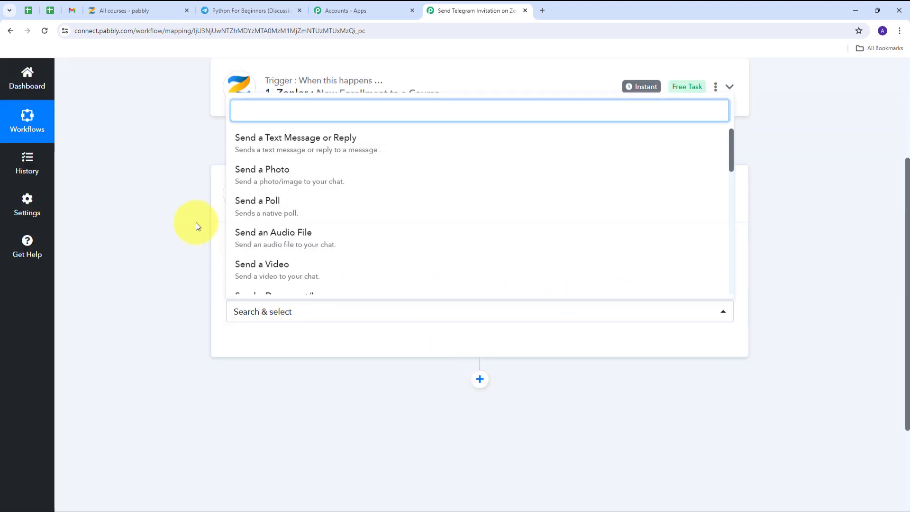
scroll(331, 163, "down", 7)
scroll(279, 211, "up", 1)
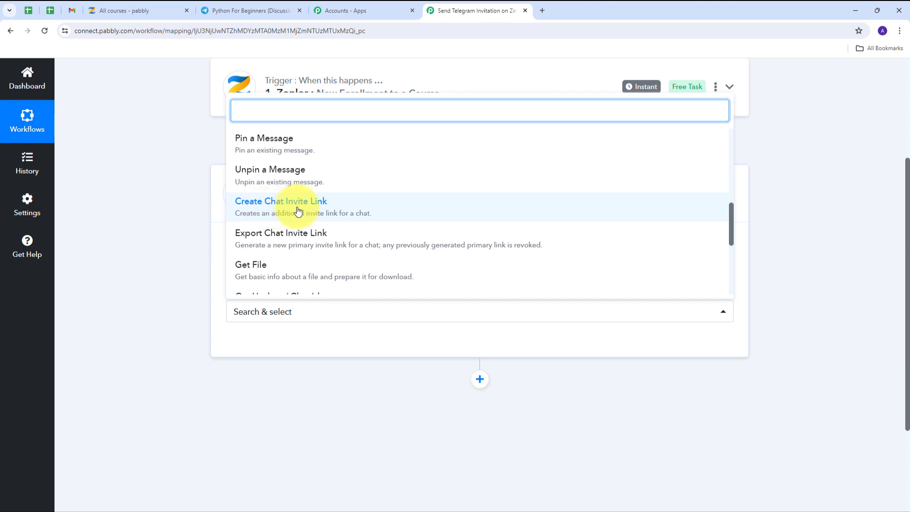
left_click(298, 212)
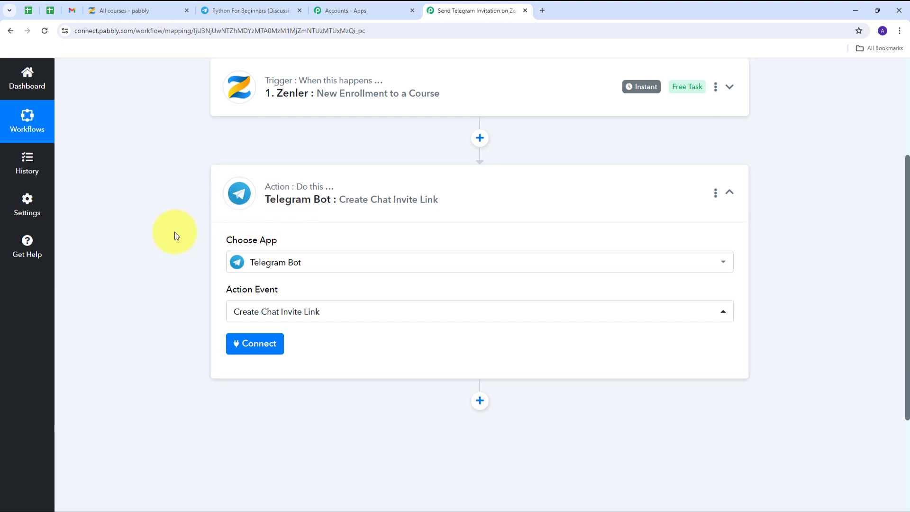
Step: Start adding a new Telegram Bot connection named Telegram Bot #30
left_click(249, 347)
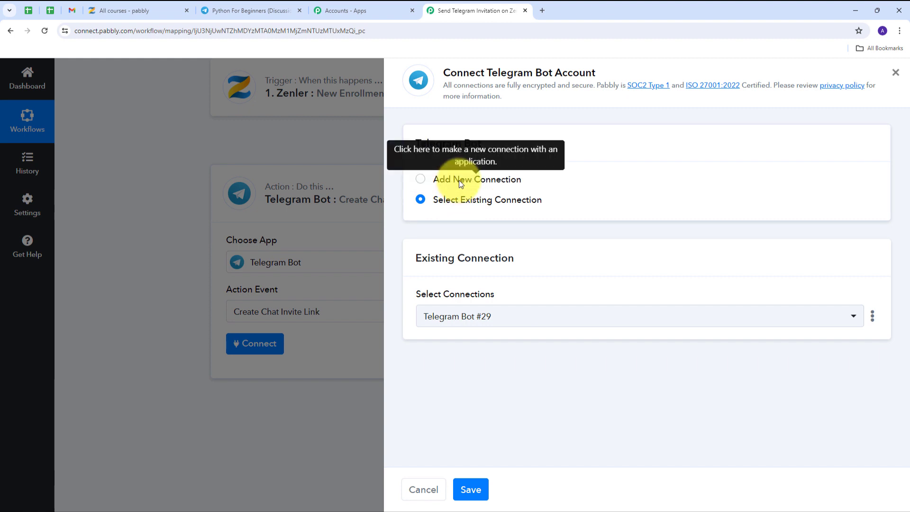
left_click(459, 180)
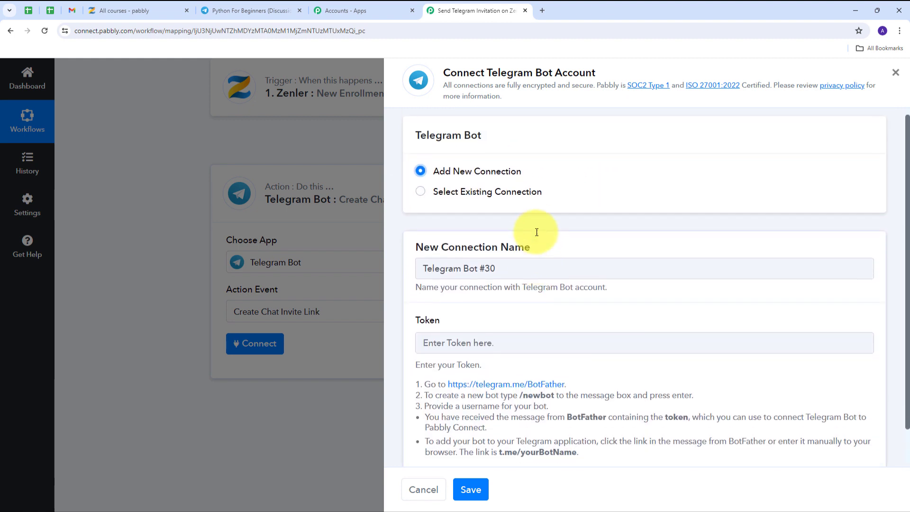
scroll(469, 332, "down", 1)
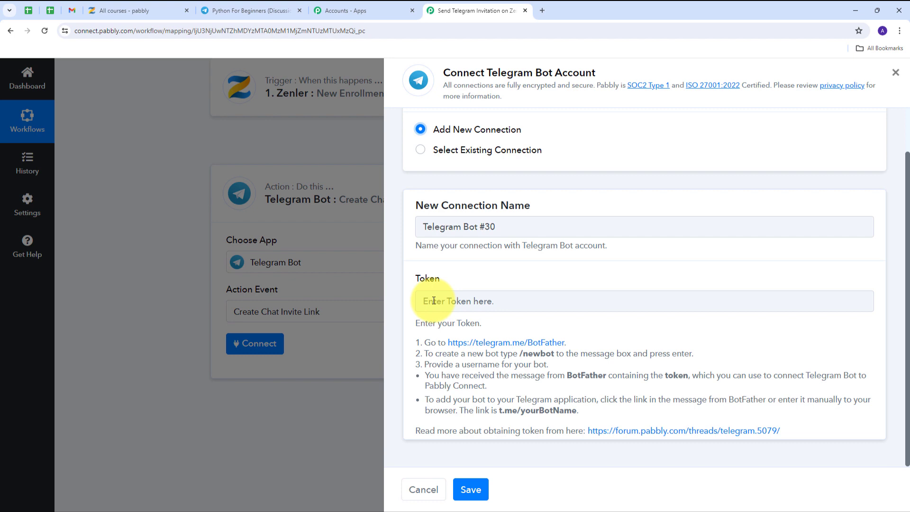
Step: Create a bot named PabblyInvites with username PabblyInvites_bot through BotFather's /newbot
left_click(235, 13)
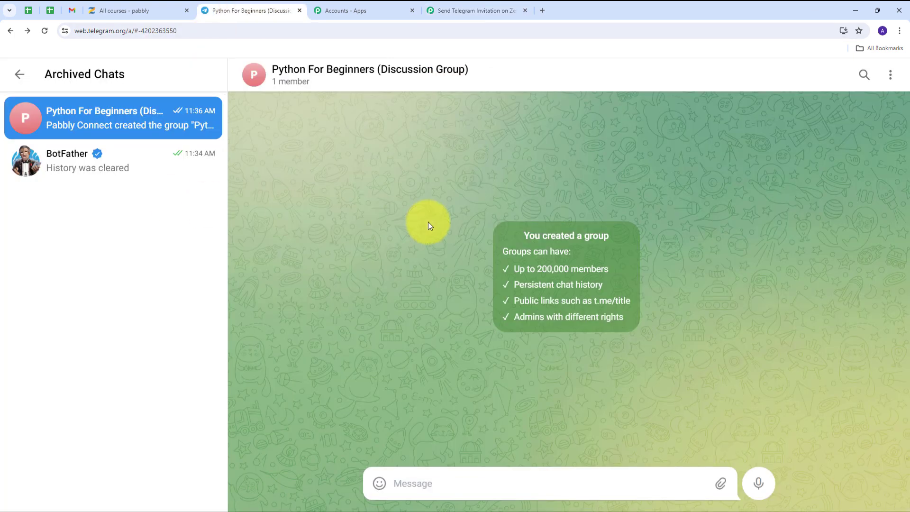
left_click(92, 169)
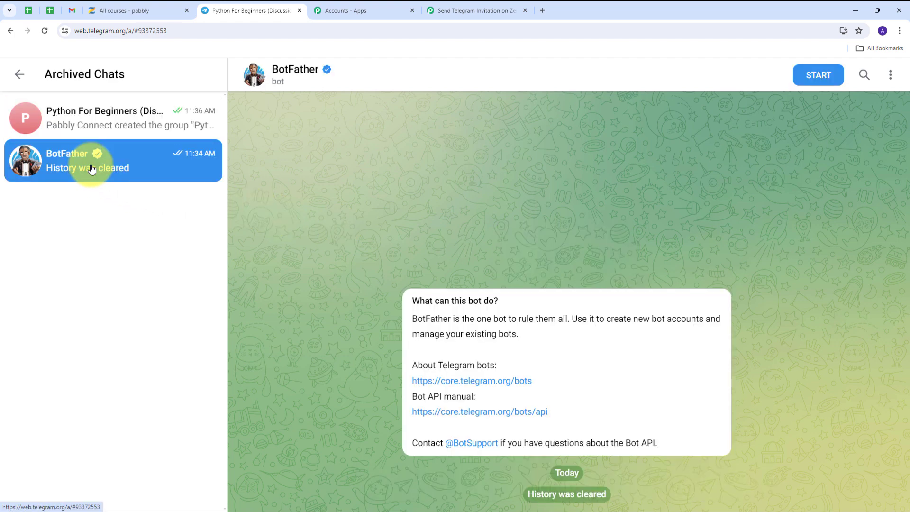
left_click(811, 82)
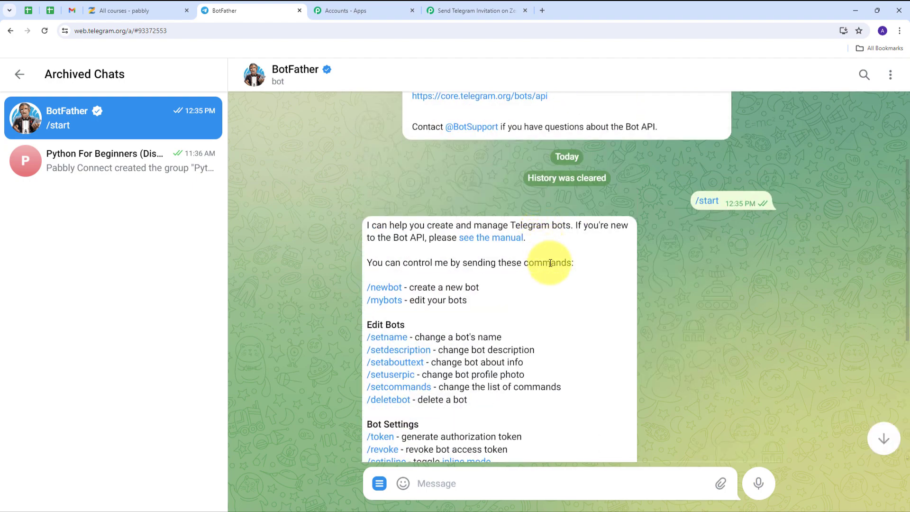
left_click(381, 290)
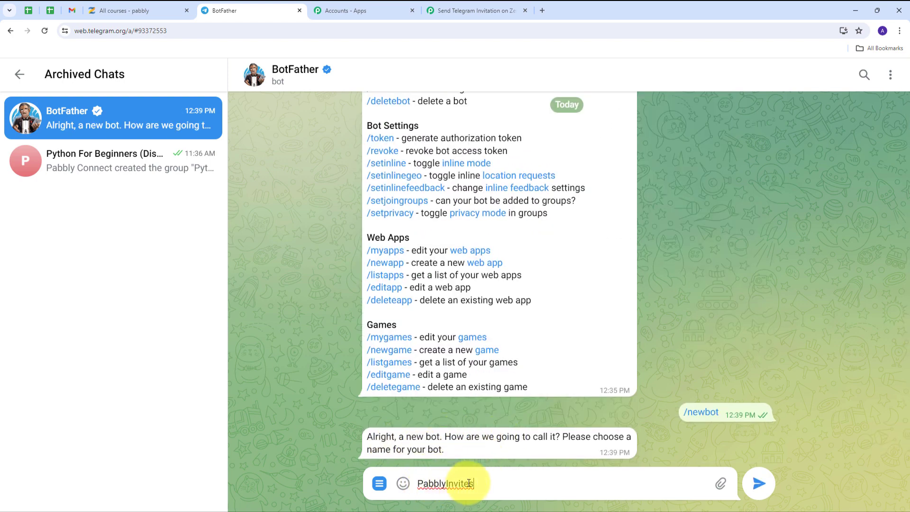
left_click(758, 483)
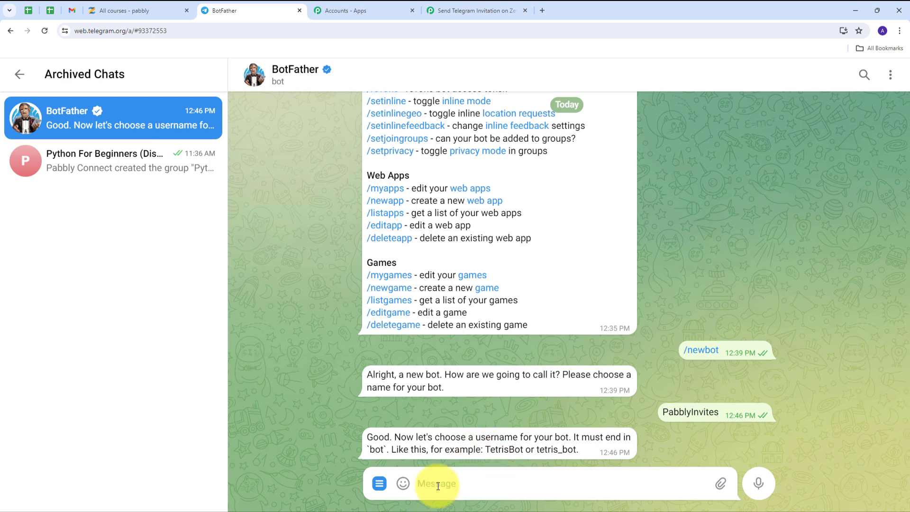
type("PabblyInvites_bot")
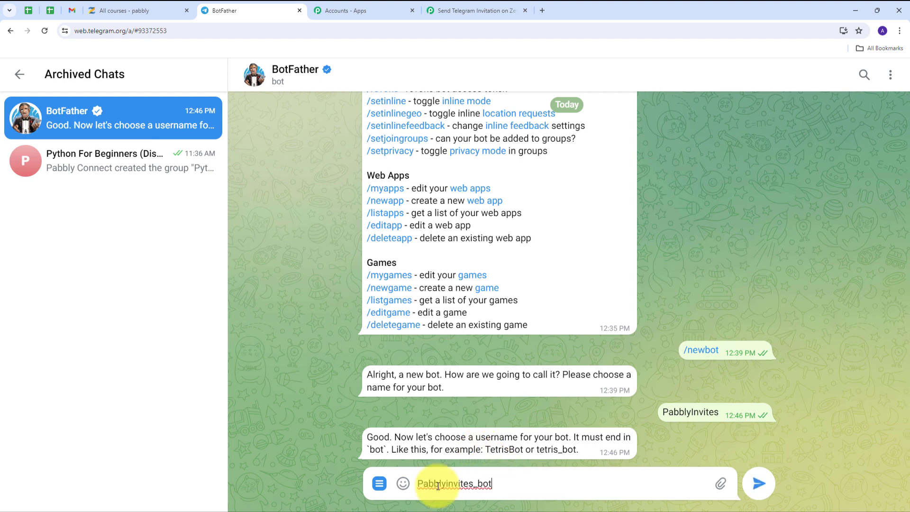
left_click(759, 487)
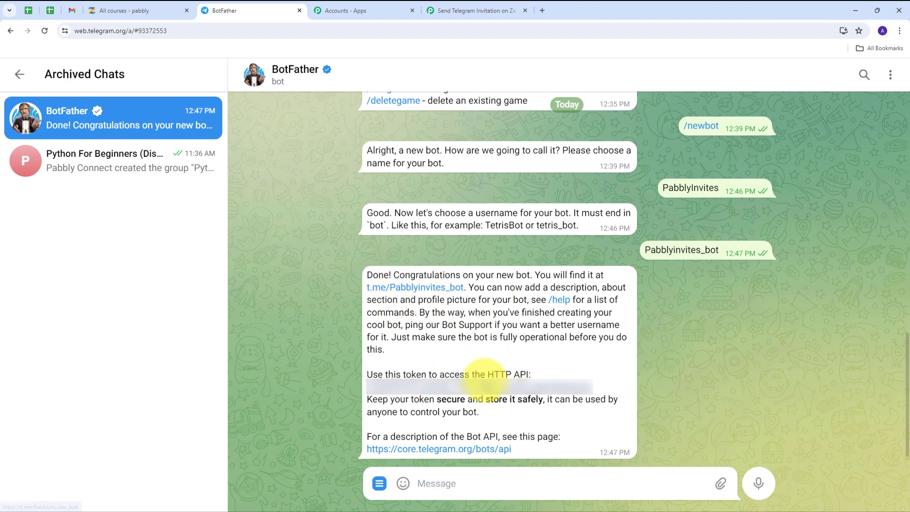
Step: Copy the new bot's token and start a chat with PabblyInvites
left_click(435, 388)
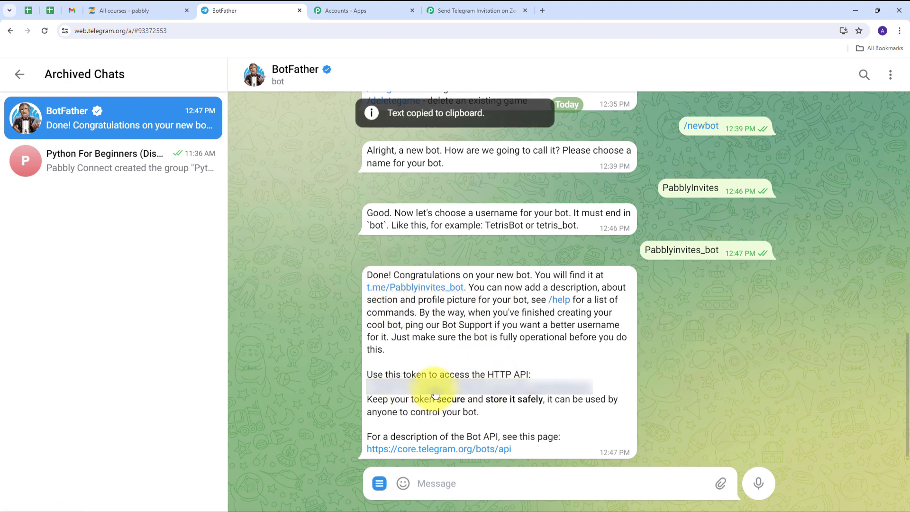
left_click(420, 293)
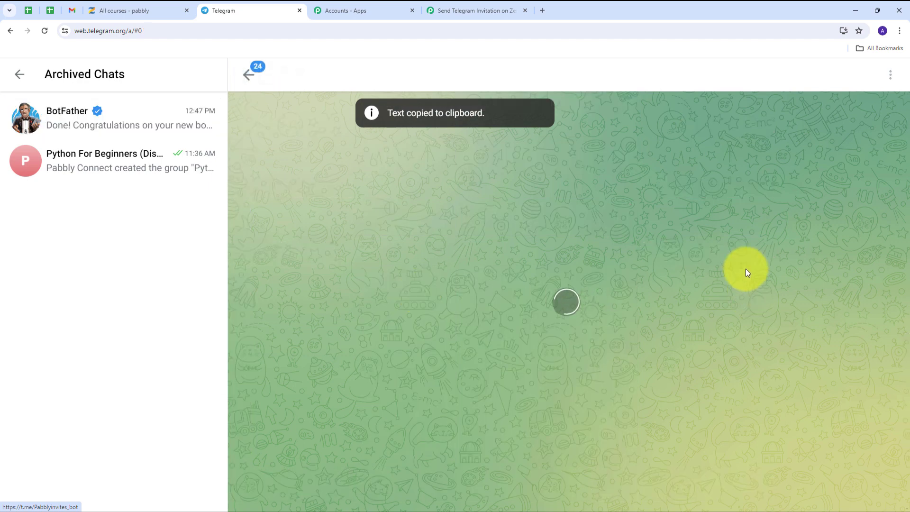
left_click(813, 76)
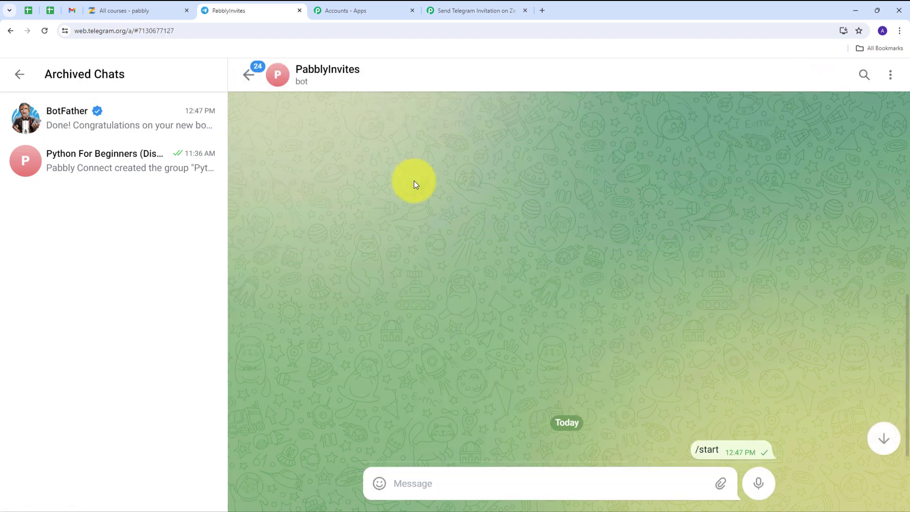
Step: Paste the PabblyInvites bot token into the Token field and save the Telegram Bot connection
left_click(454, 10)
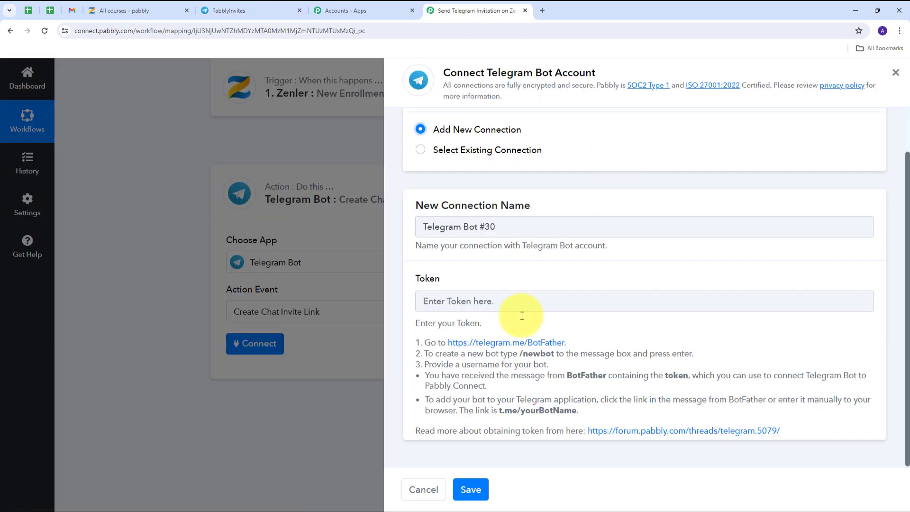
left_click(427, 301)
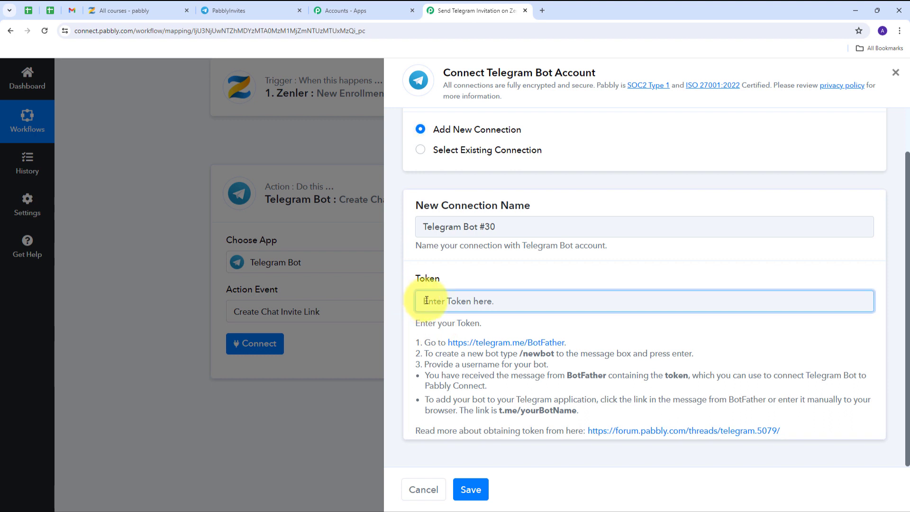
key("ctrl+v")
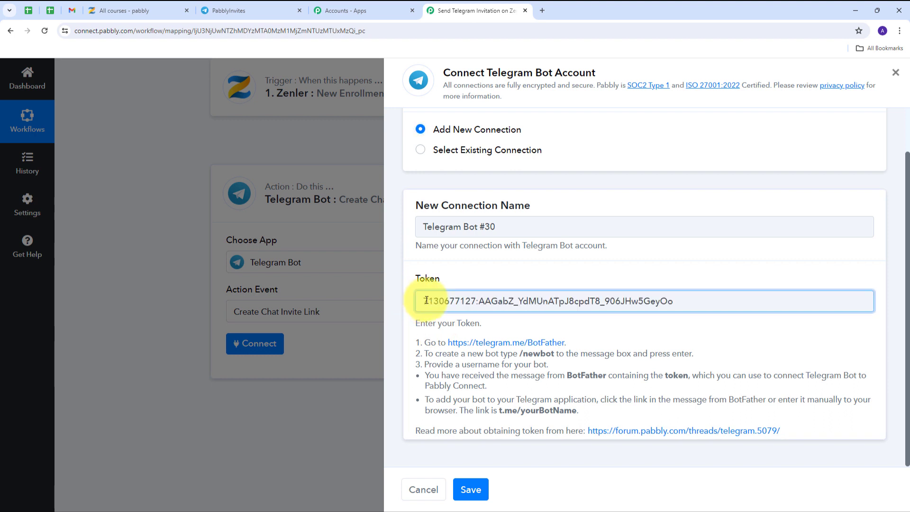
left_click(471, 489)
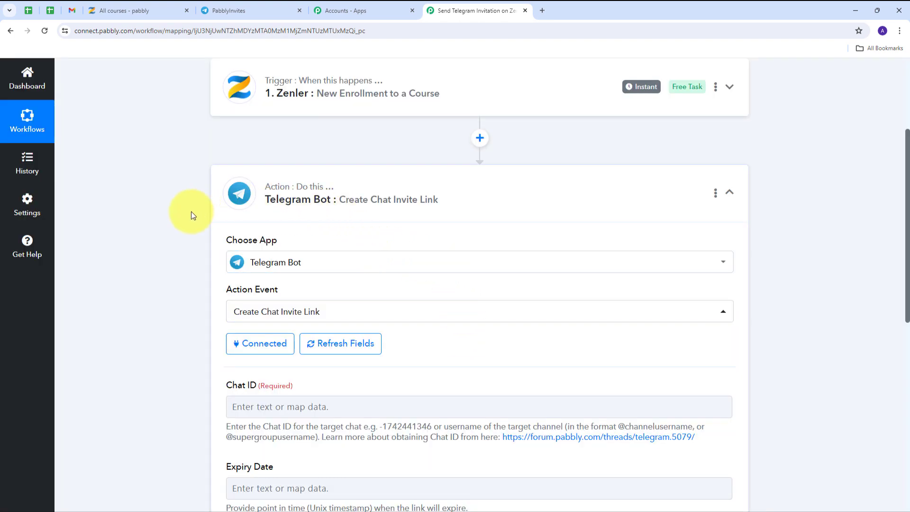
Step: Go to the Chat ID field, then return to Telegram Web to look up the chat ID
scroll(448, 203, "down", 4)
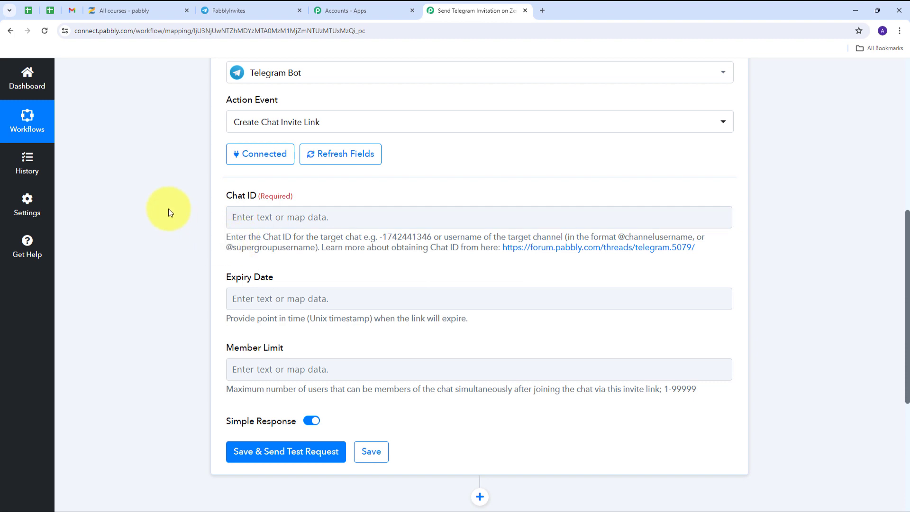
left_click(250, 217)
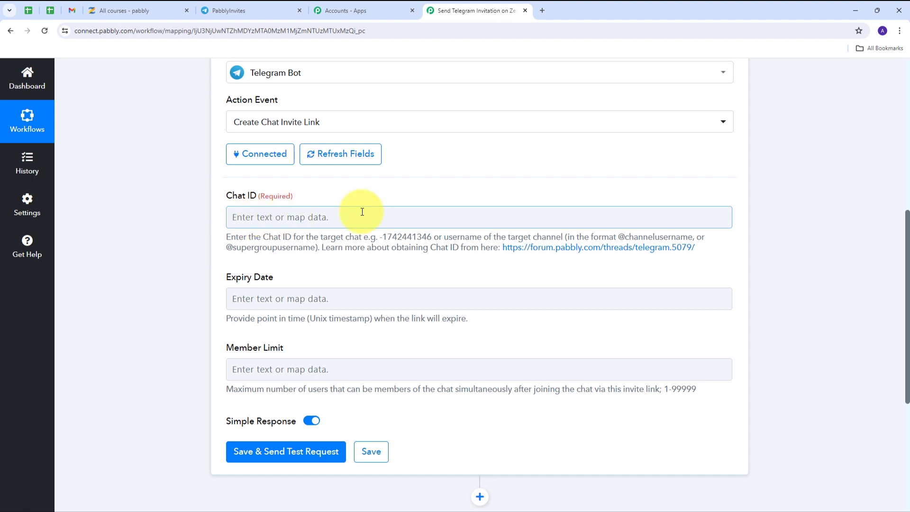
left_click(246, 15)
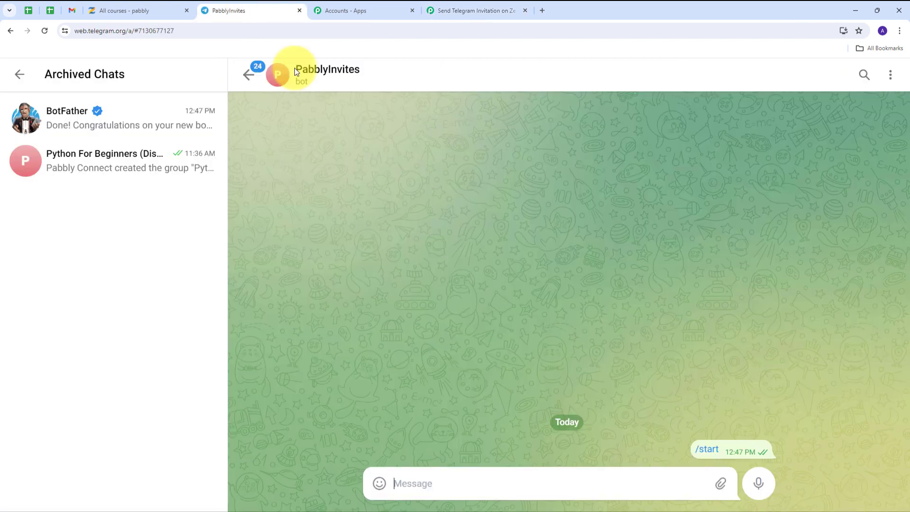
Step: Add the PabblyInvites bot as a member of the Python For Beginners group
left_click(86, 171)
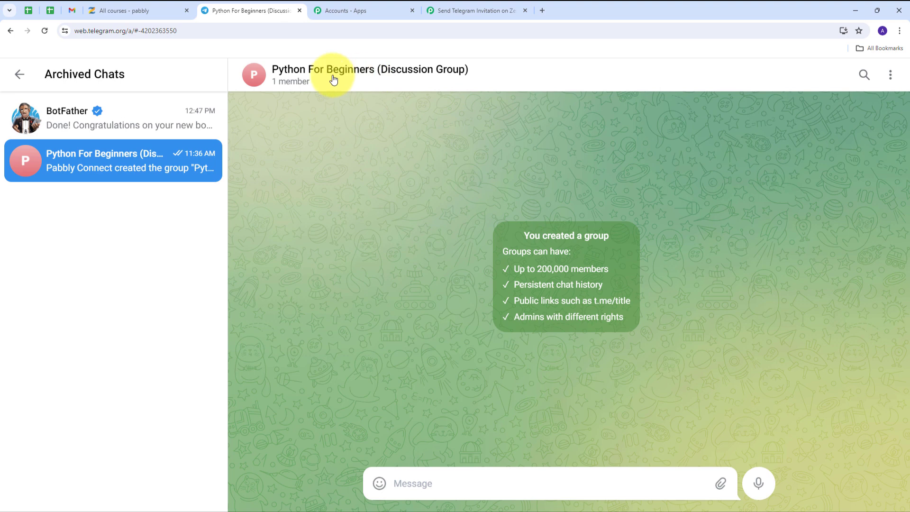
left_click(299, 76)
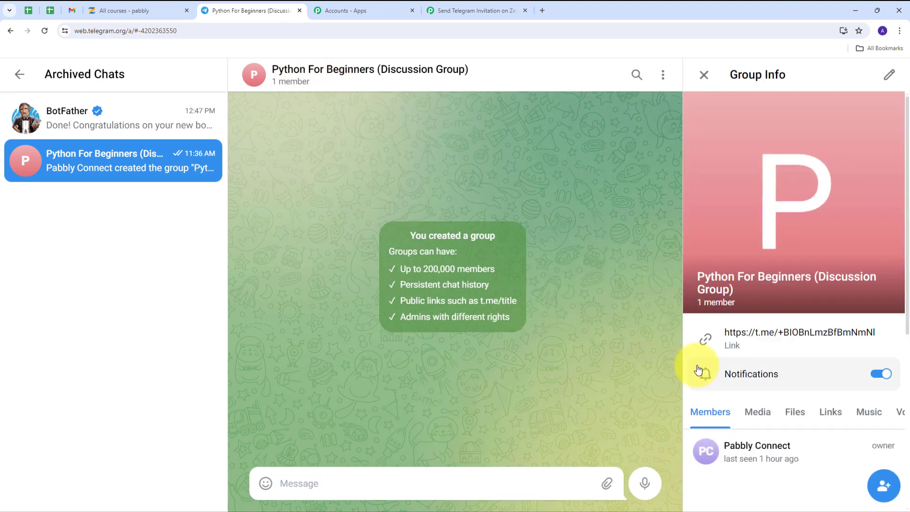
scroll(739, 376, "down", 2)
scroll(754, 390, "down", 1)
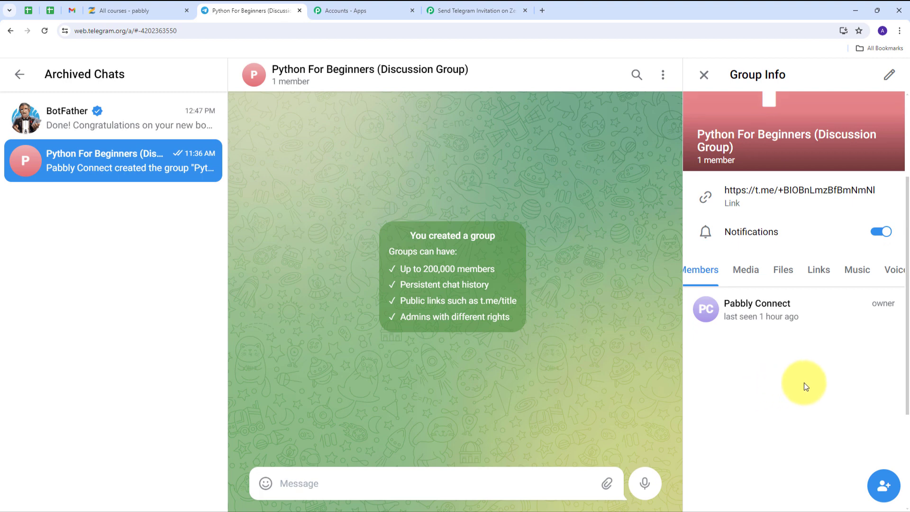
left_click(884, 486)
left_click(733, 103)
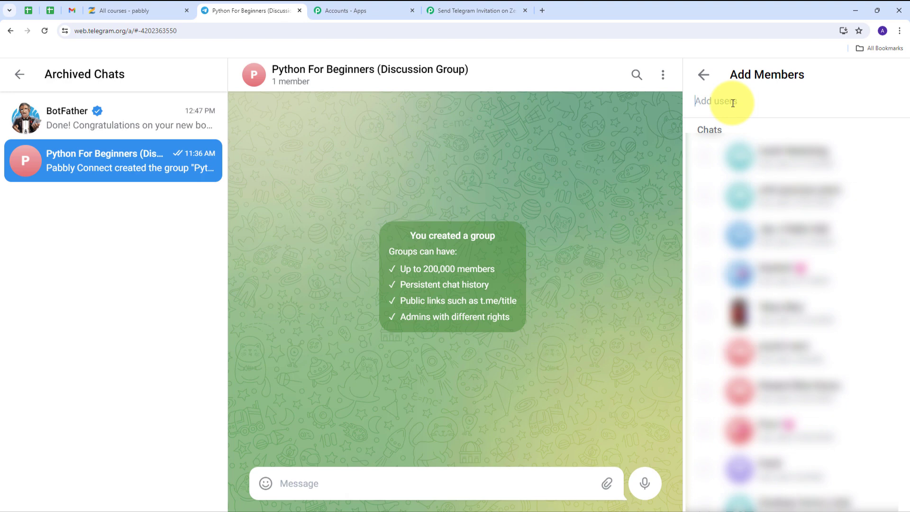
type("Pabb")
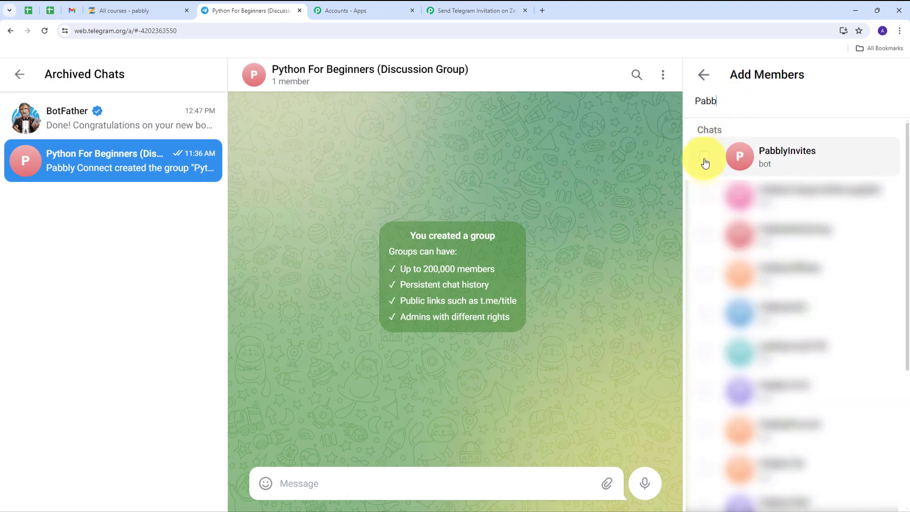
left_click(704, 161)
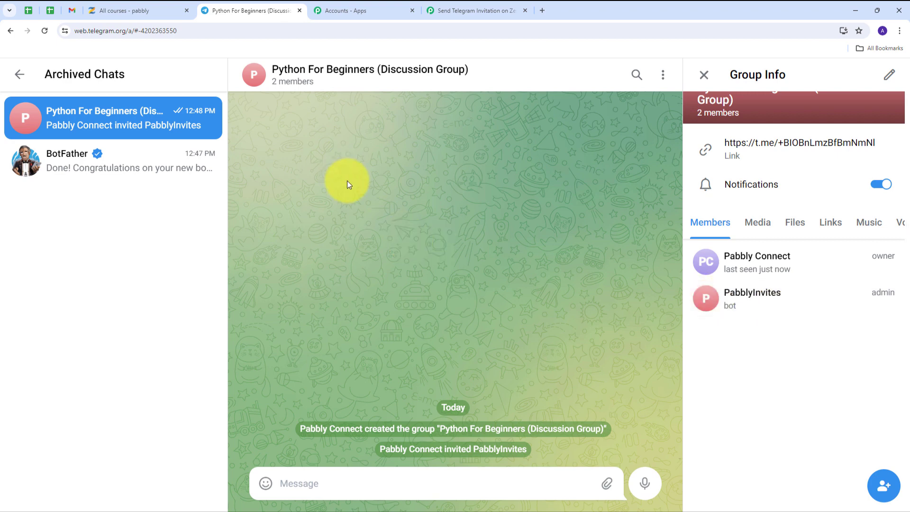
Step: Copy the group's numeric chat ID from the end of the page URL
left_click(160, 32)
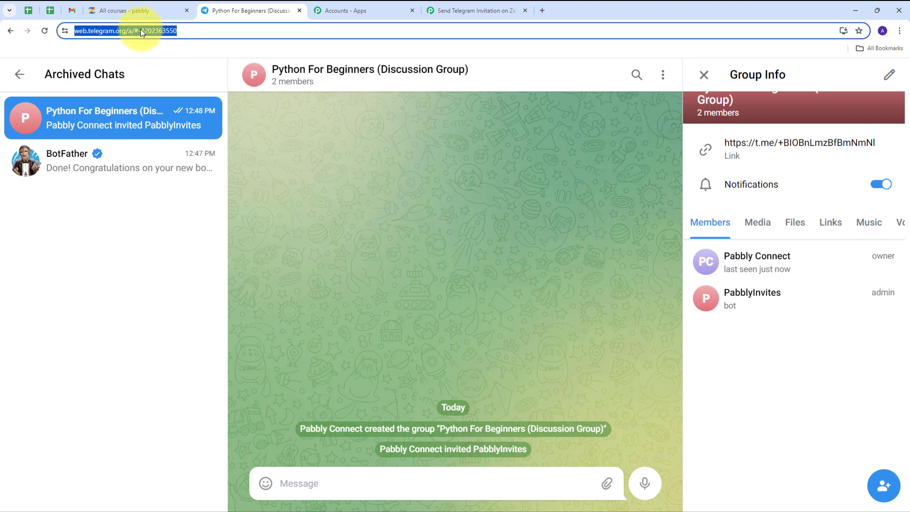
left_click(142, 32)
left_click_drag(159, 31, 209, 30)
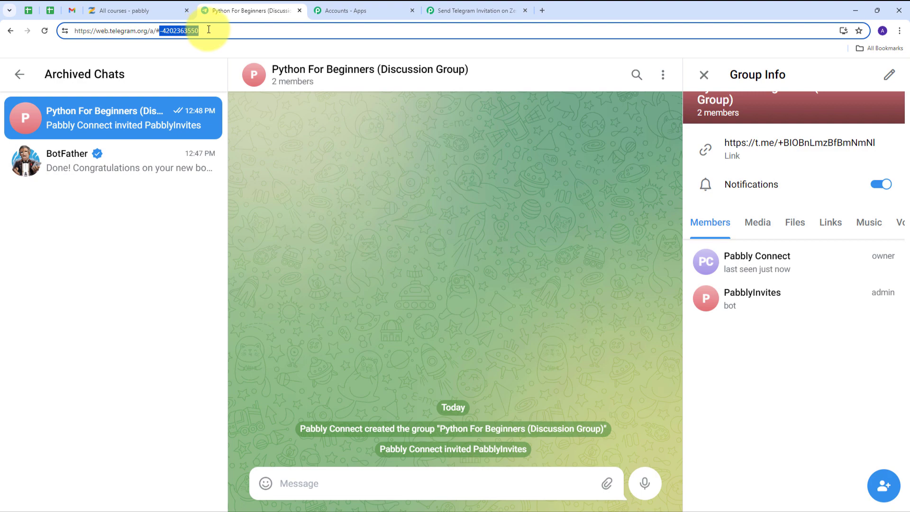
left_click(467, 8)
Step: Paste the group's chat ID into Chat ID and run Save & Send Test Request
left_click(318, 221)
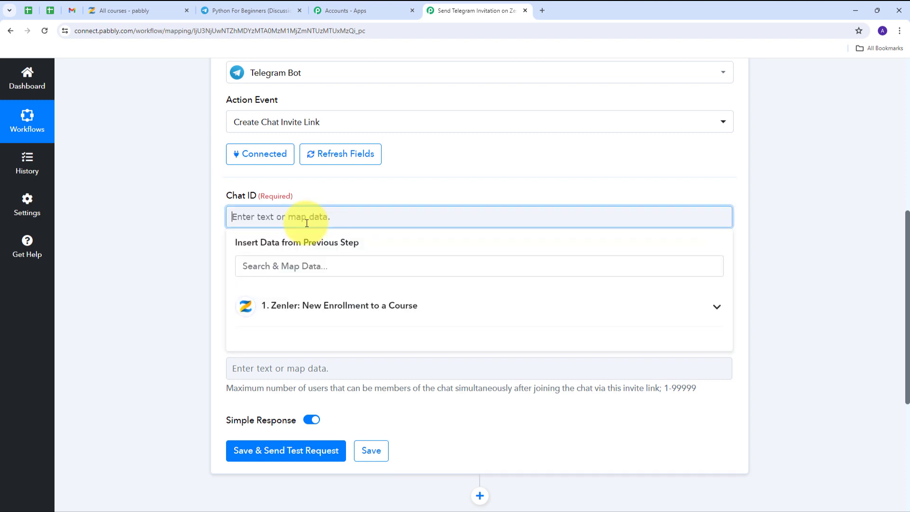
key("ctrl+v")
scroll(285, 214, "down", 2)
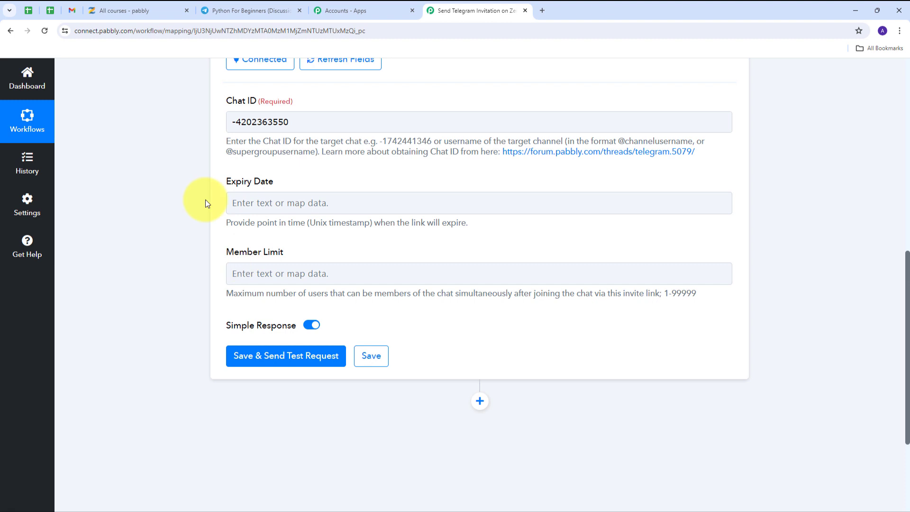
left_click(263, 270)
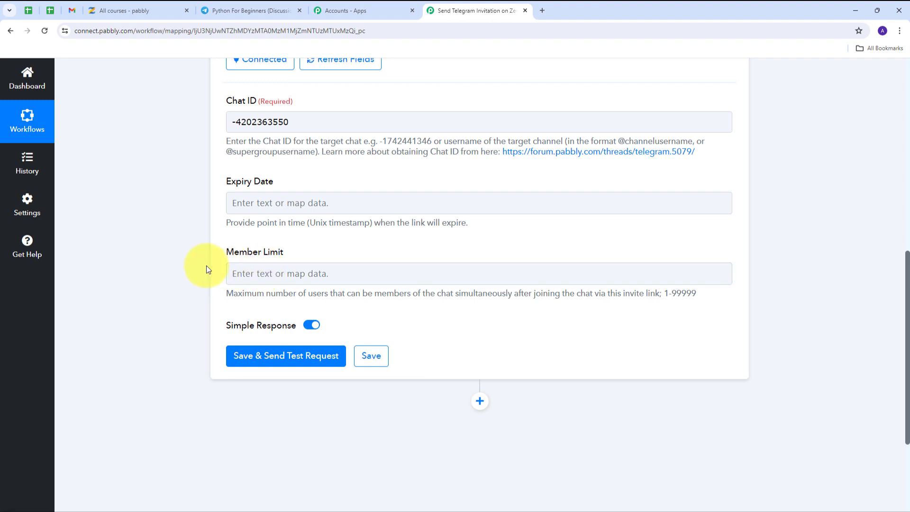
scroll(206, 266, "up", 1)
left_click(240, 242)
scroll(212, 308, "down", 3)
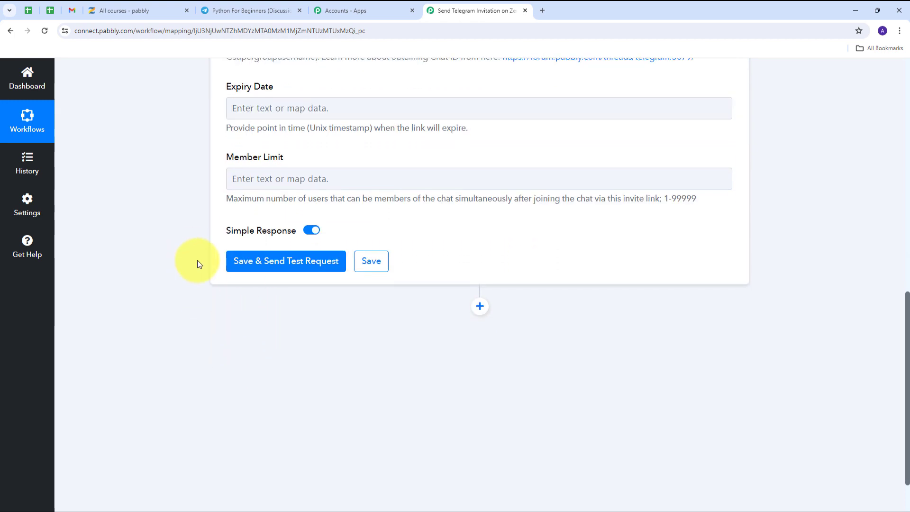
left_click(269, 265)
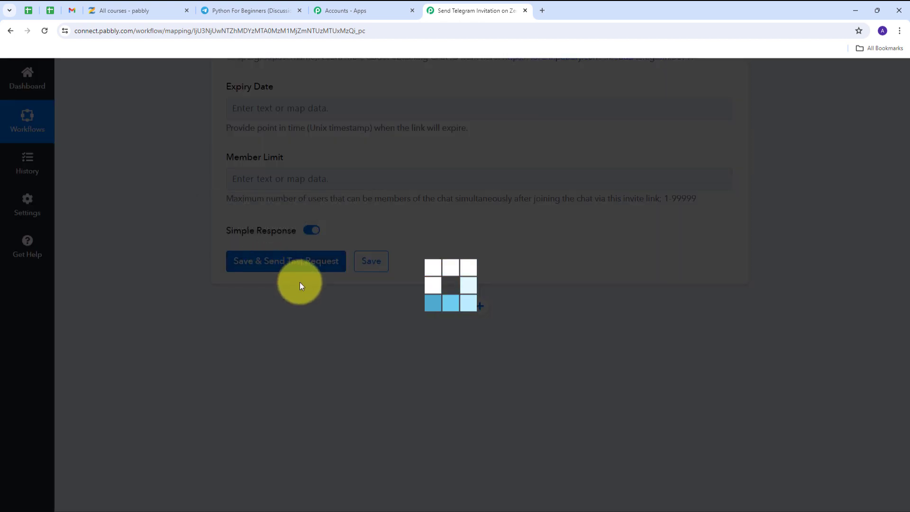
Step: Select the new t.me invite link returned in the test response
scroll(796, 228, "down", 3)
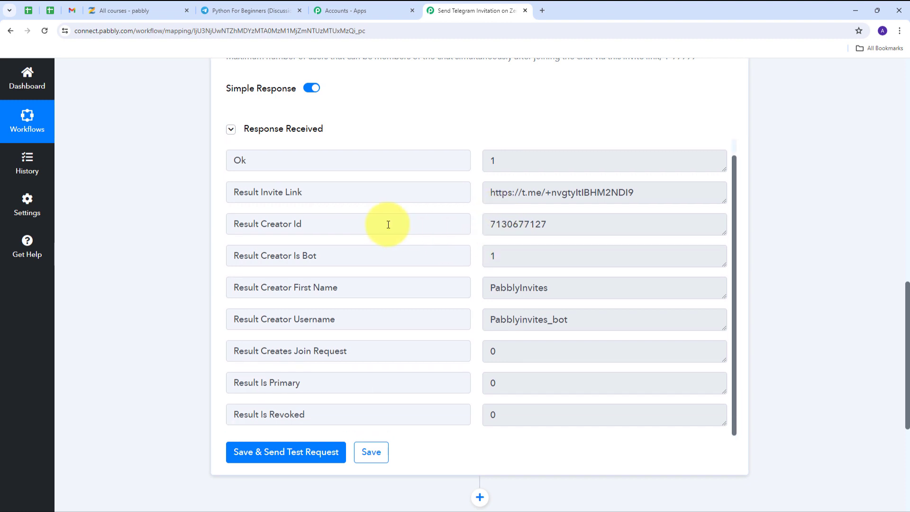
left_click_drag(715, 210, 467, 223)
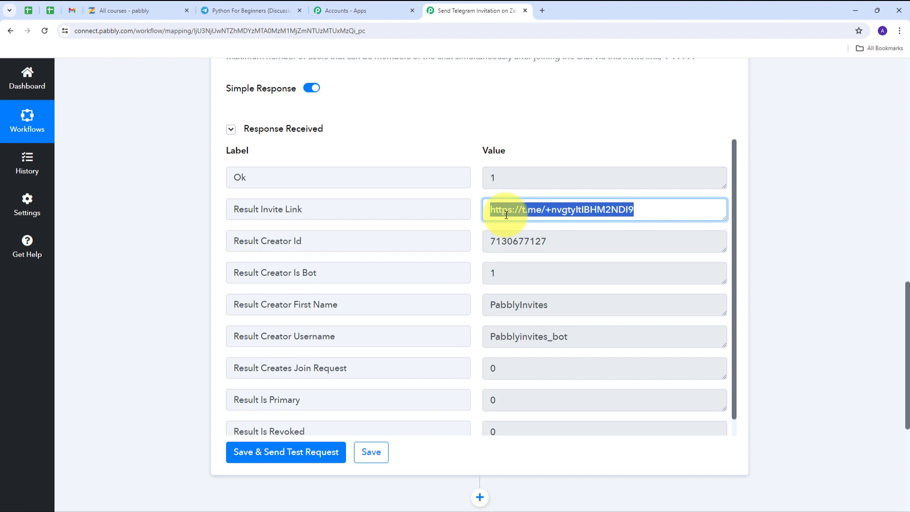
scroll(789, 195, "down", 5)
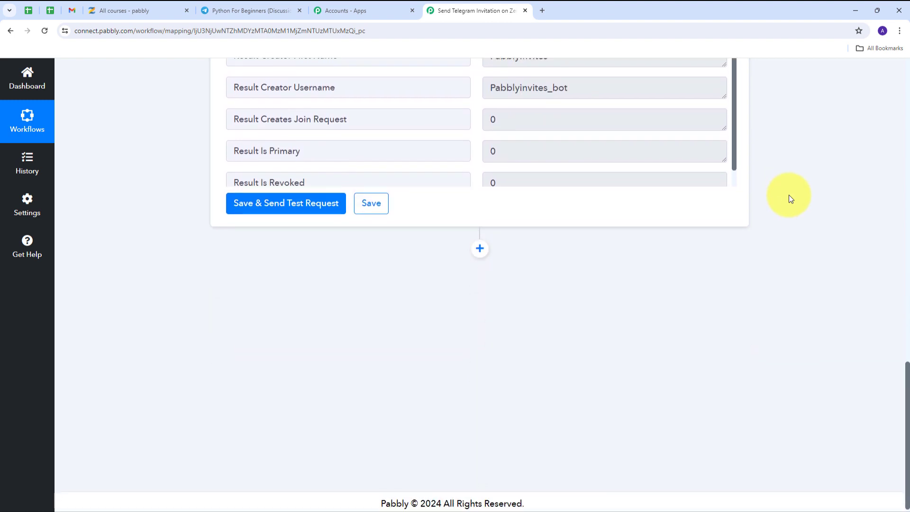
Step: Add a Gmail step below the Telegram step with Send Email as its action event
left_click(480, 245)
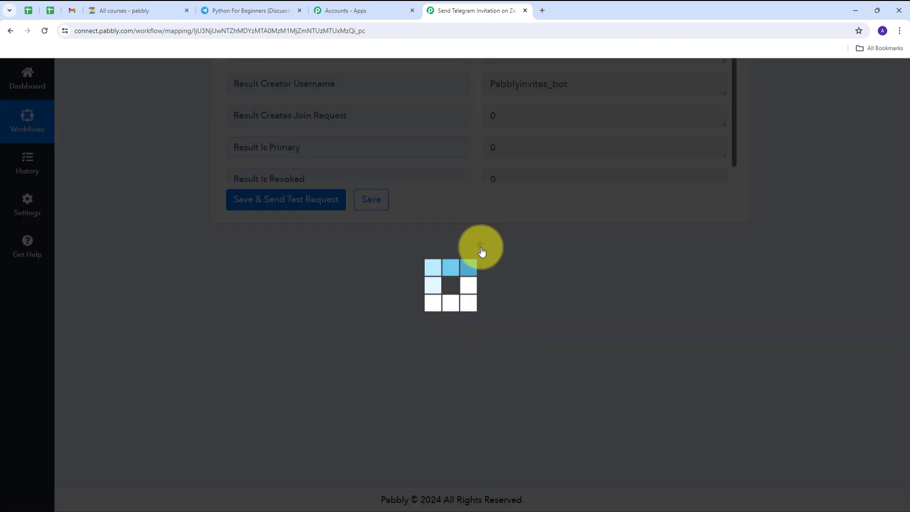
type("Gmail")
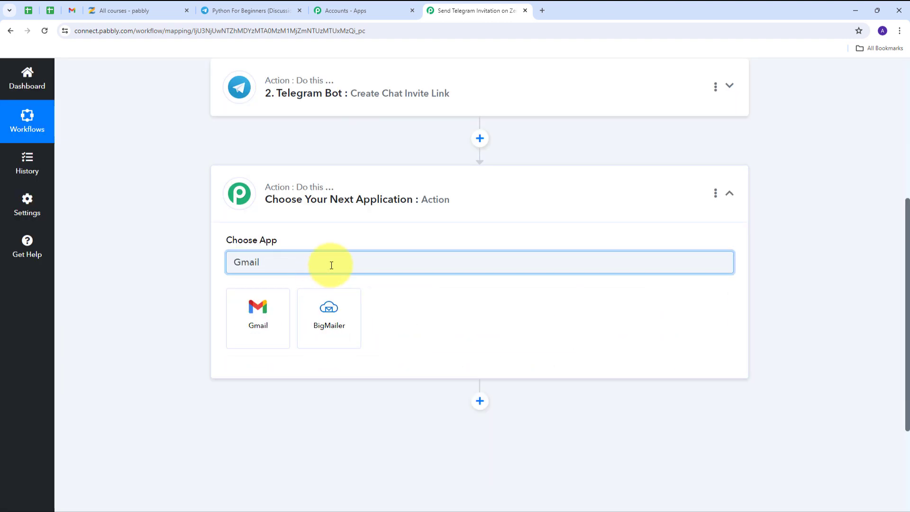
left_click(260, 316)
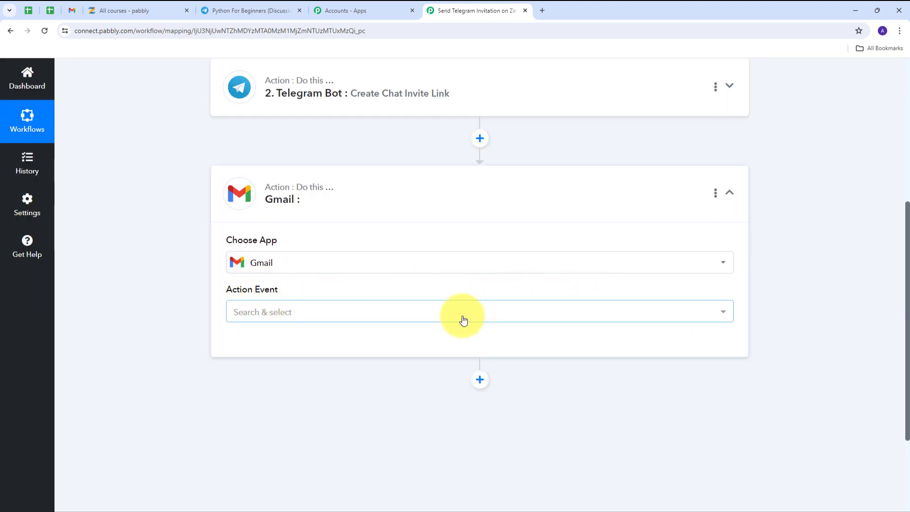
left_click(445, 317)
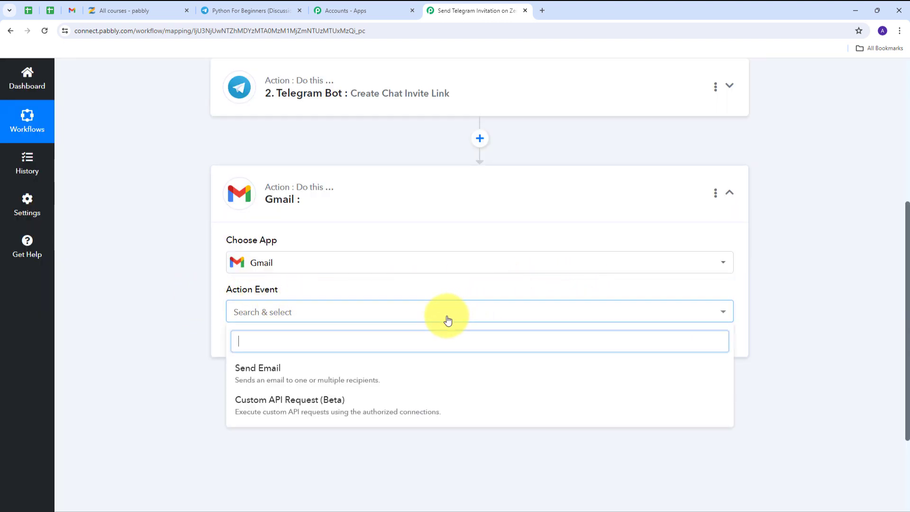
left_click(267, 379)
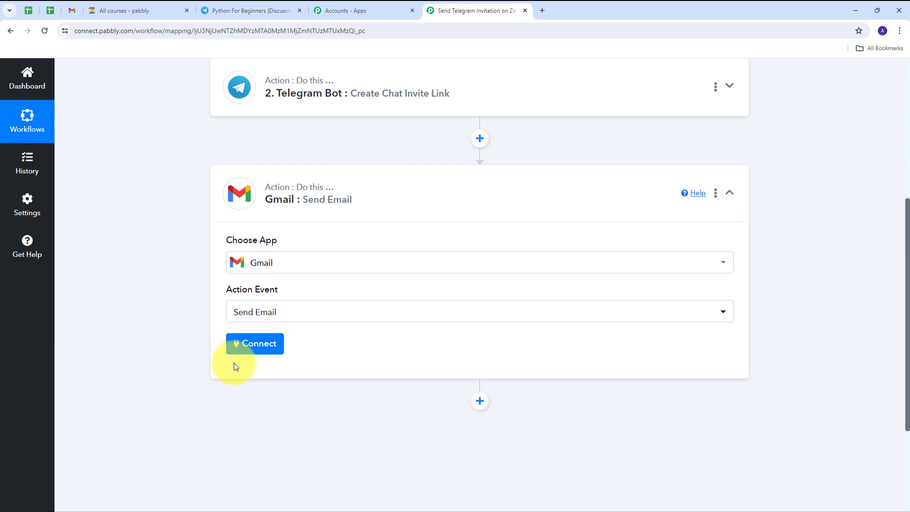
Step: Connect a new Gmail account and allow Pabbly Connect to send email
left_click(248, 347)
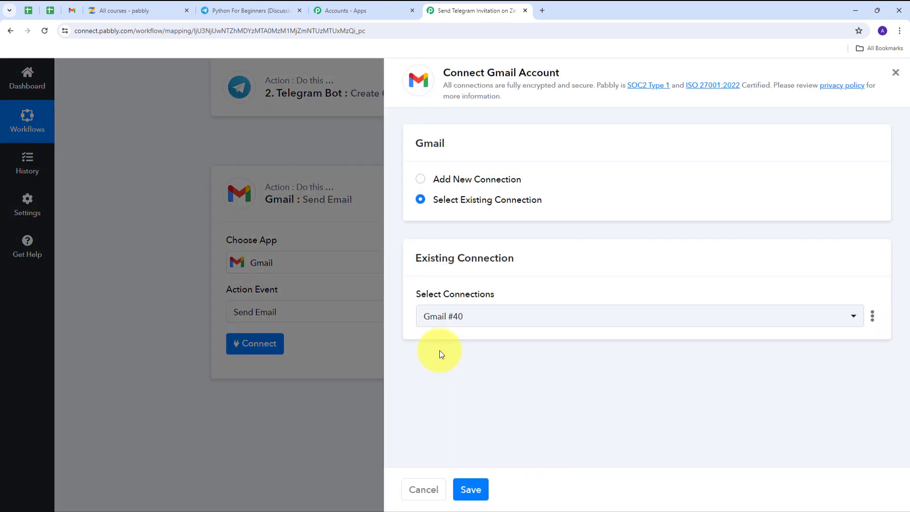
left_click(463, 183)
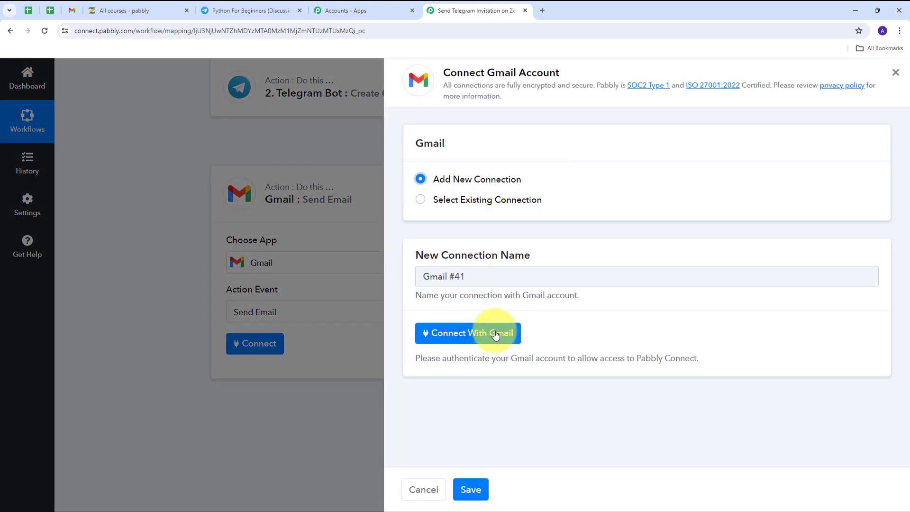
left_click(496, 334)
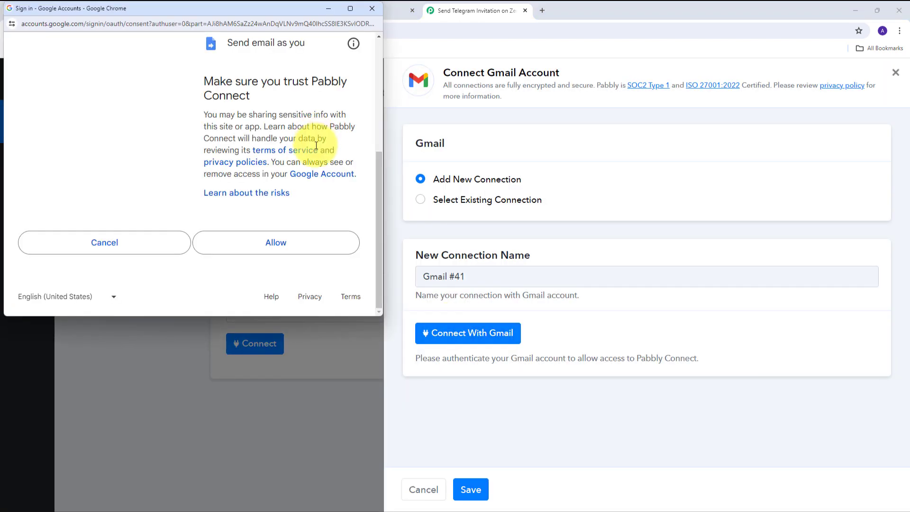
left_click(275, 241)
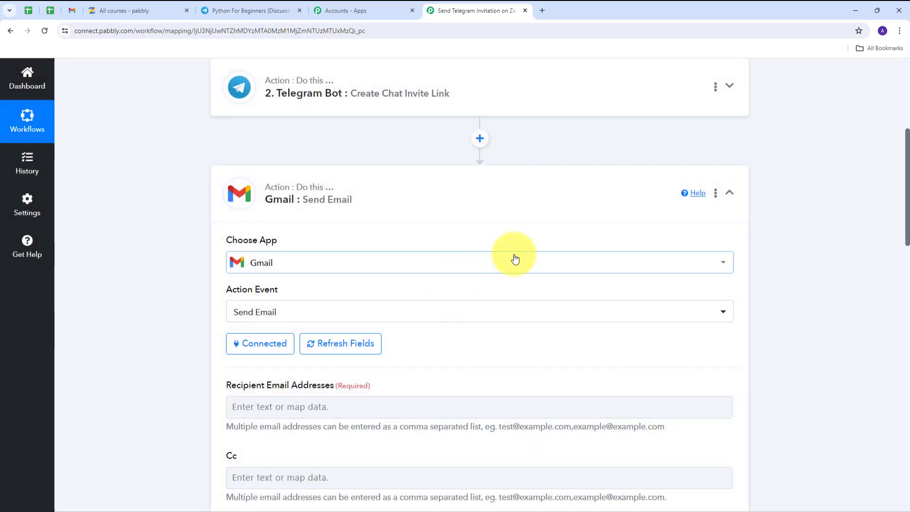
Step: Map the Zenler enrollee's Email as the email recipient
scroll(479, 238, "down", 3)
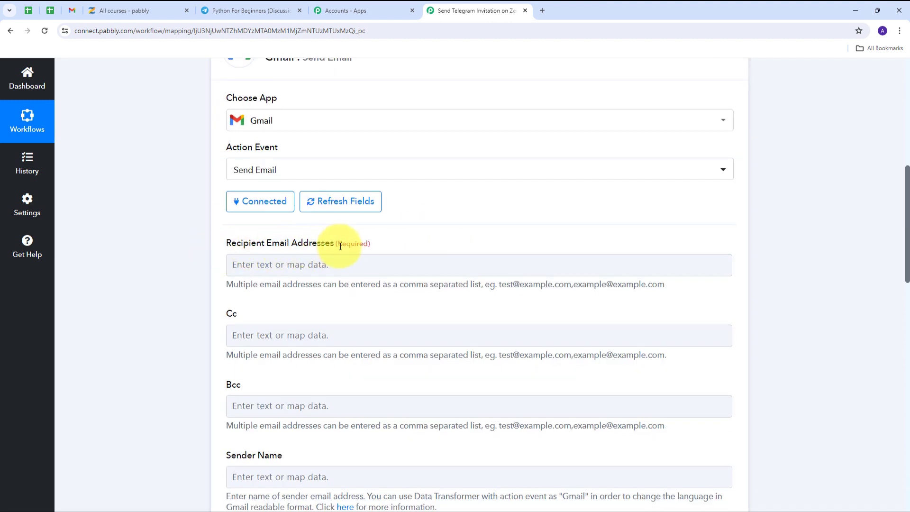
left_click(296, 261)
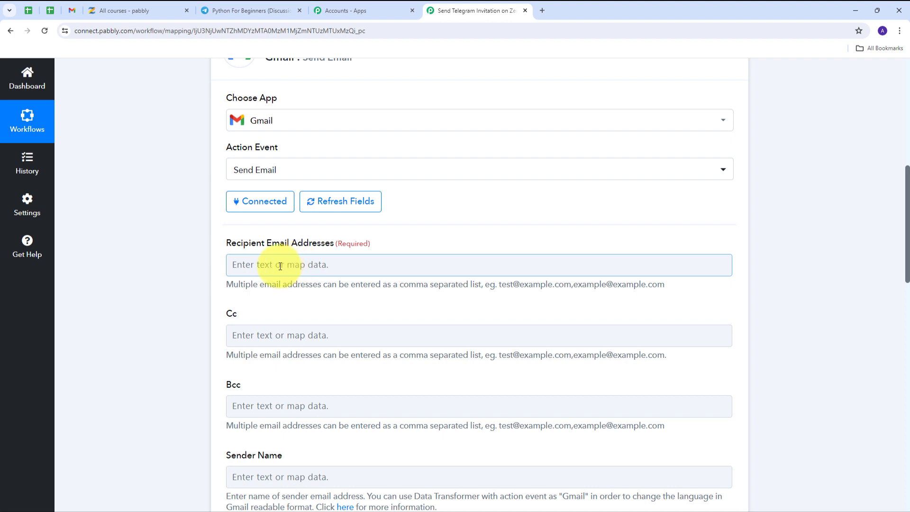
left_click(280, 267)
scroll(428, 230, "down", 2)
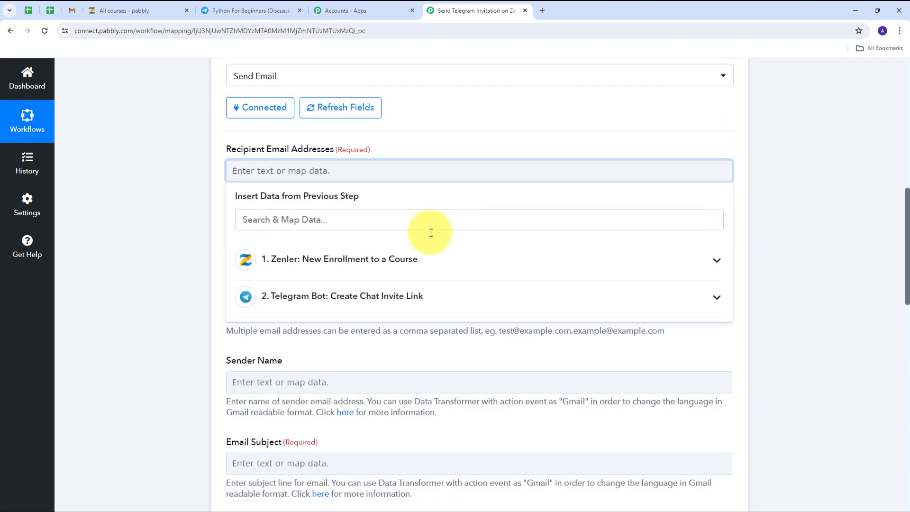
left_click(400, 258)
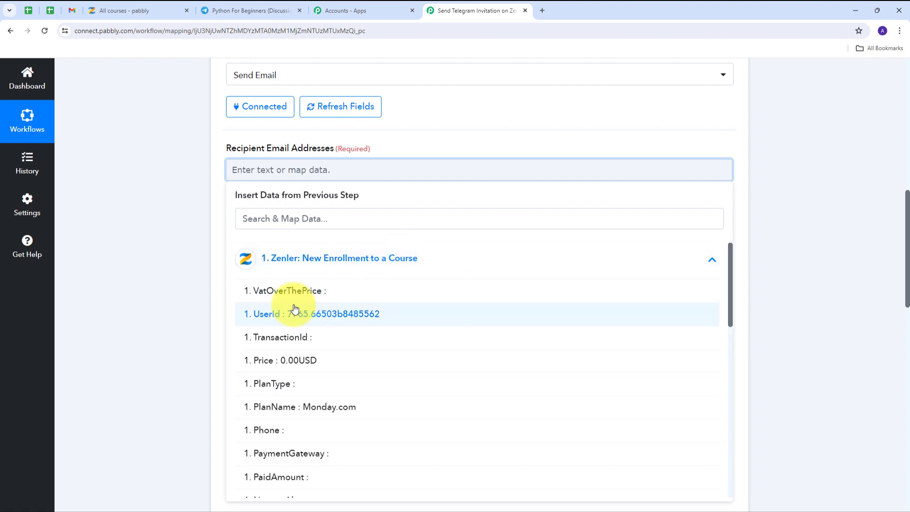
scroll(347, 298, "down", 3)
scroll(348, 300, "down", 2)
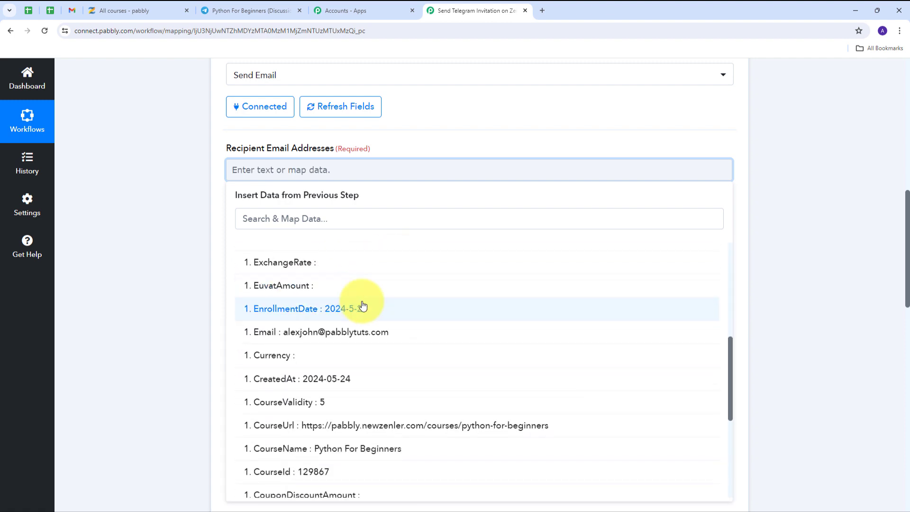
left_click(335, 332)
left_click(185, 212)
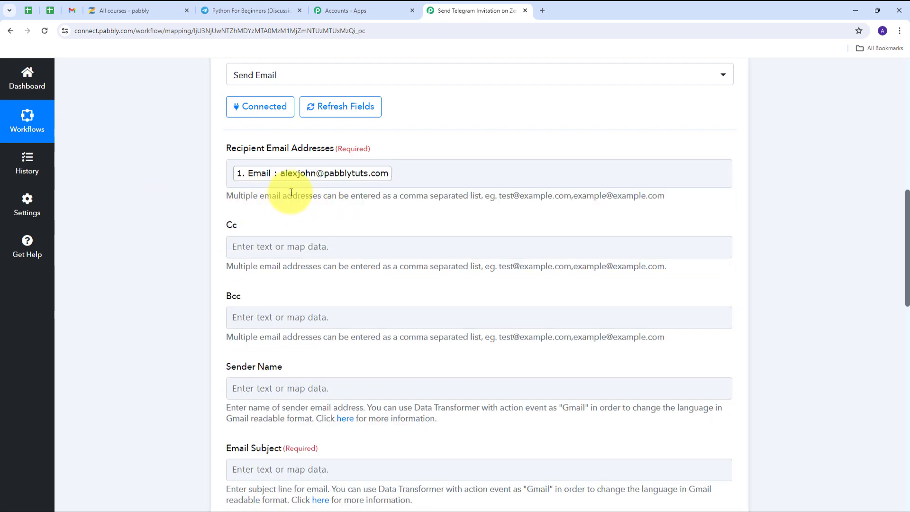
Step: Set sender name PabCon and subject 'Join Our Course Community on Telegram!'
scroll(427, 195, "down", 4)
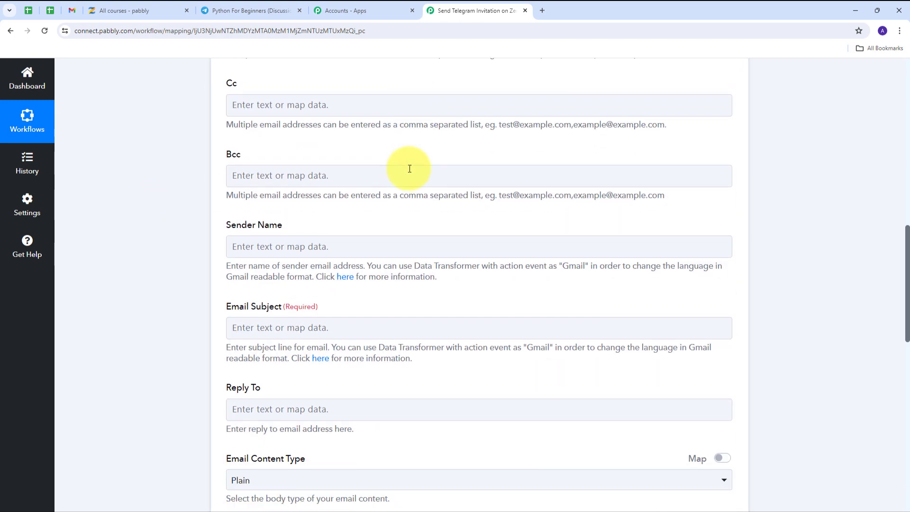
left_click(239, 199)
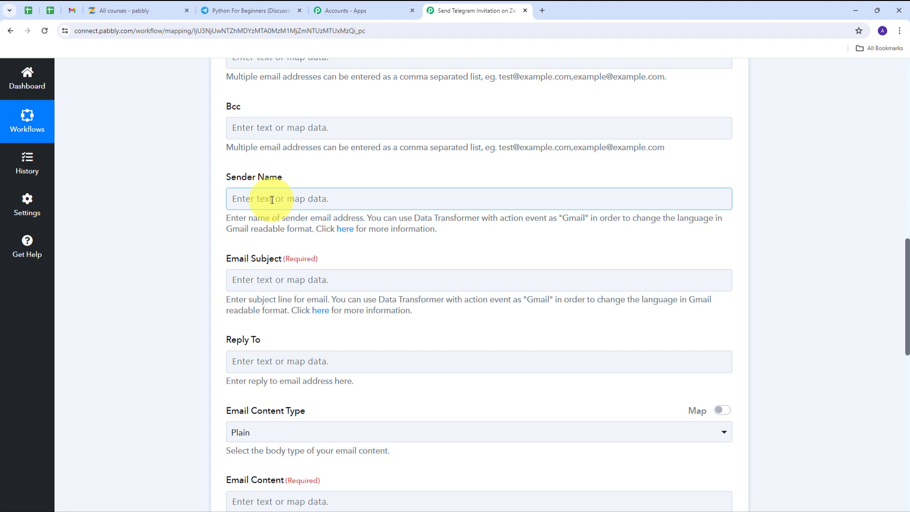
type("PabCon")
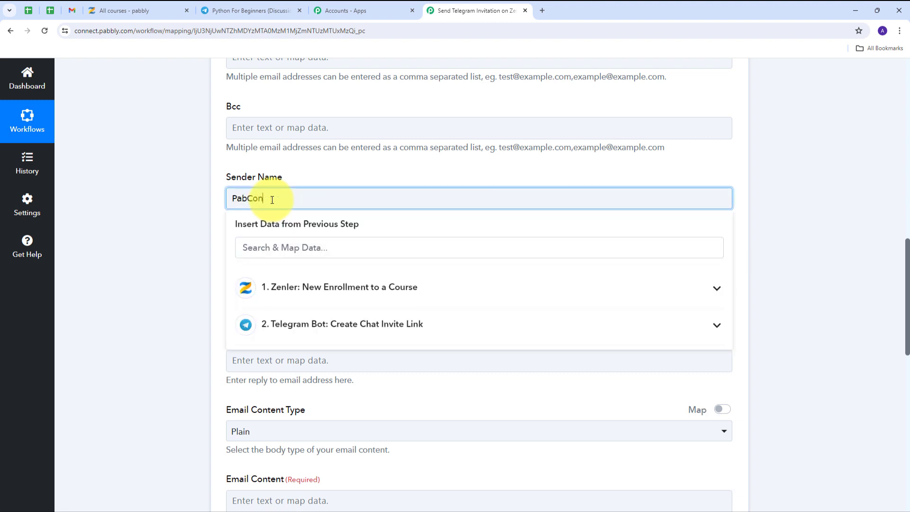
left_click(384, 155)
scroll(370, 157, "down", 1)
scroll(352, 161, "down", 1)
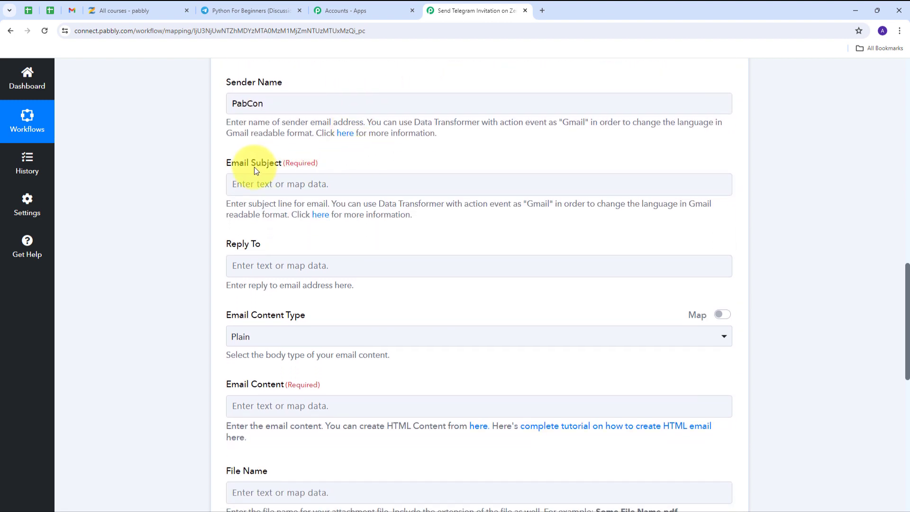
left_click(270, 181)
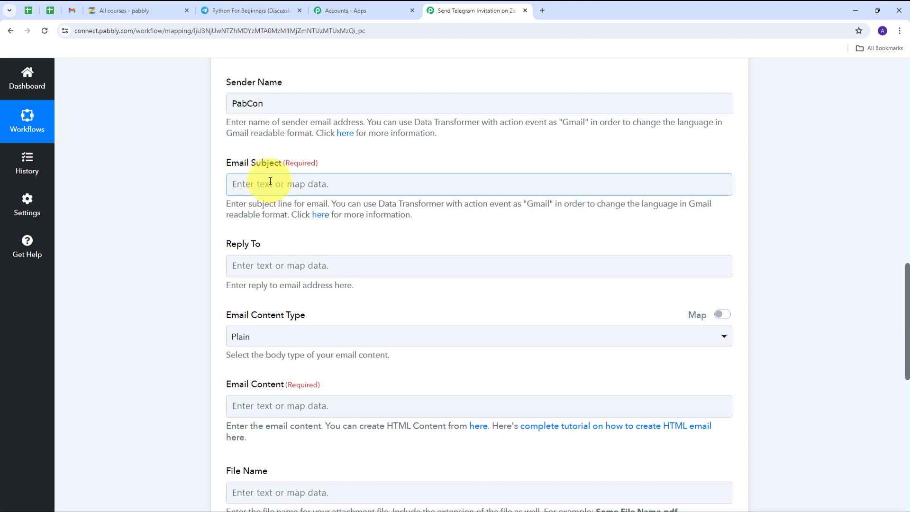
type("Join Our Course Community on Telegram!")
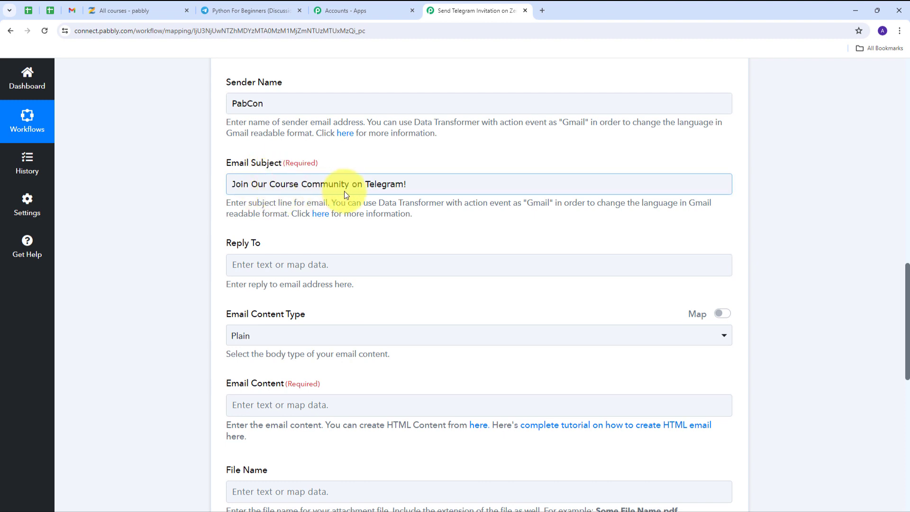
scroll(444, 175, "down", 4)
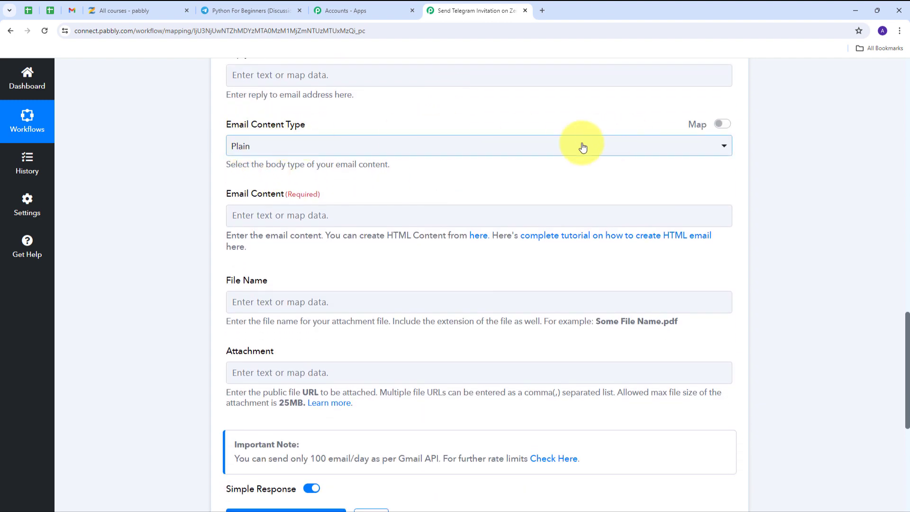
Step: Set the email content type to HTML and remove the [Student's Name] greeting placeholder
left_click(486, 148)
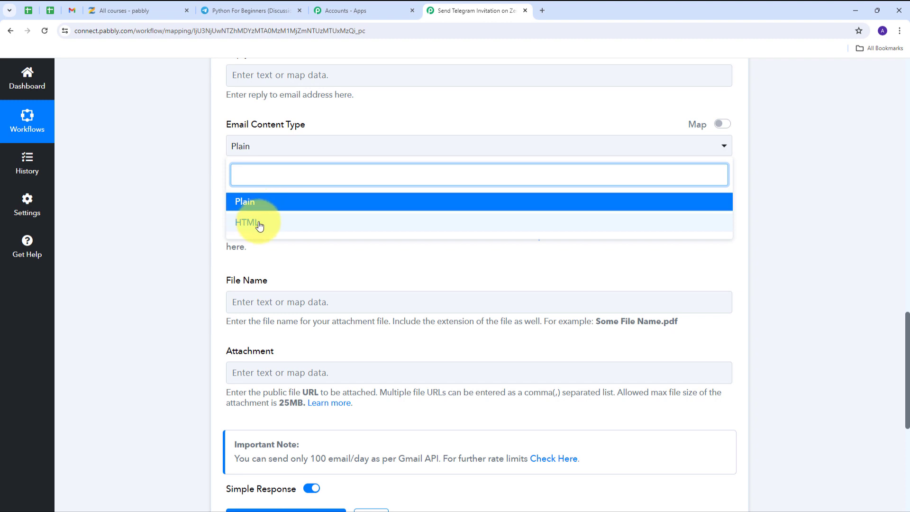
left_click(260, 227)
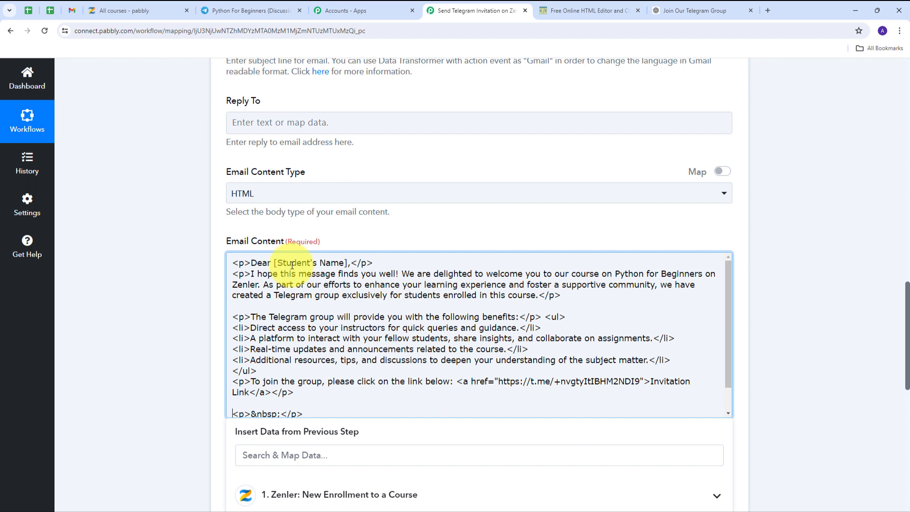
left_click_drag(274, 263, 348, 266)
key("BackSpace")
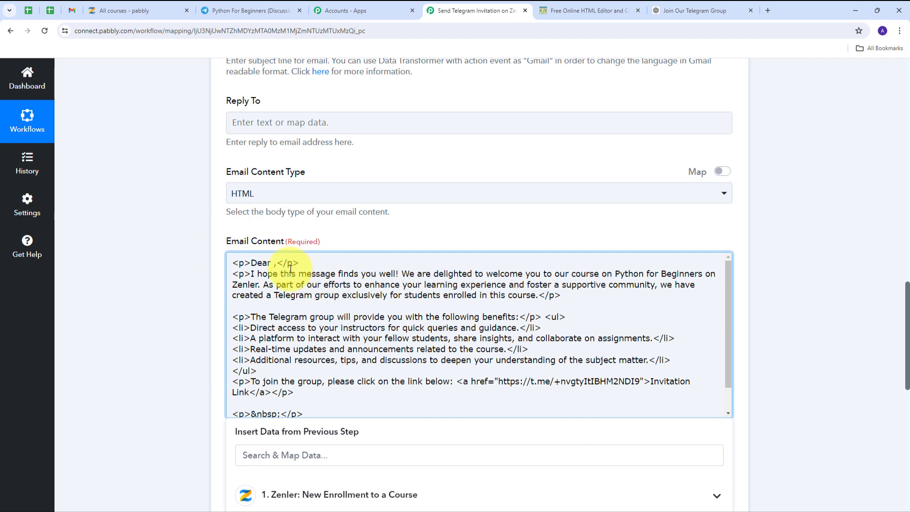
type(",")
Step: Insert the Zenler Name and LastName fields after 'Dear' in the greeting
scroll(417, 204, "down", 1)
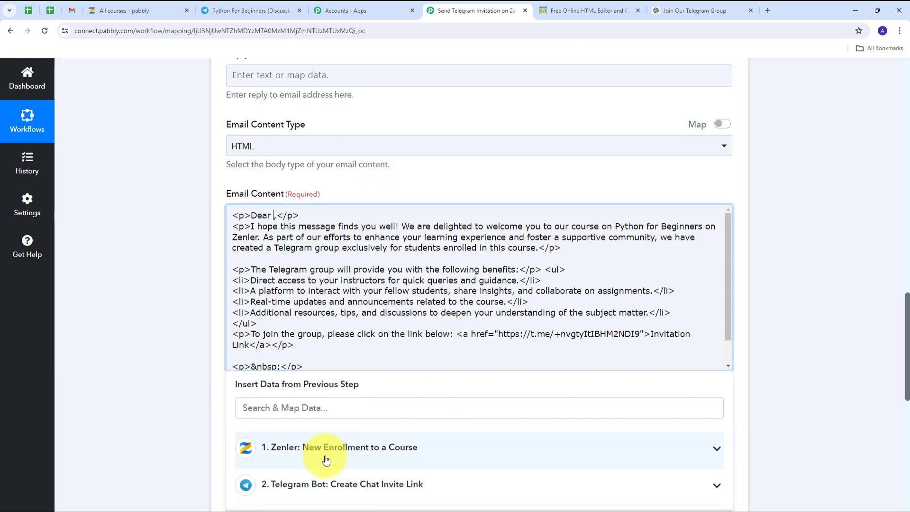
left_click(427, 450)
scroll(525, 395, "down", 5)
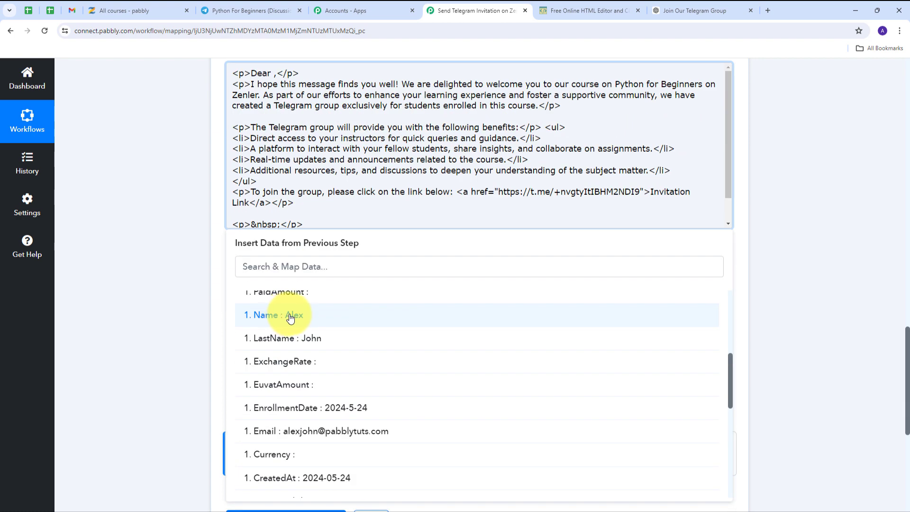
left_click(291, 318)
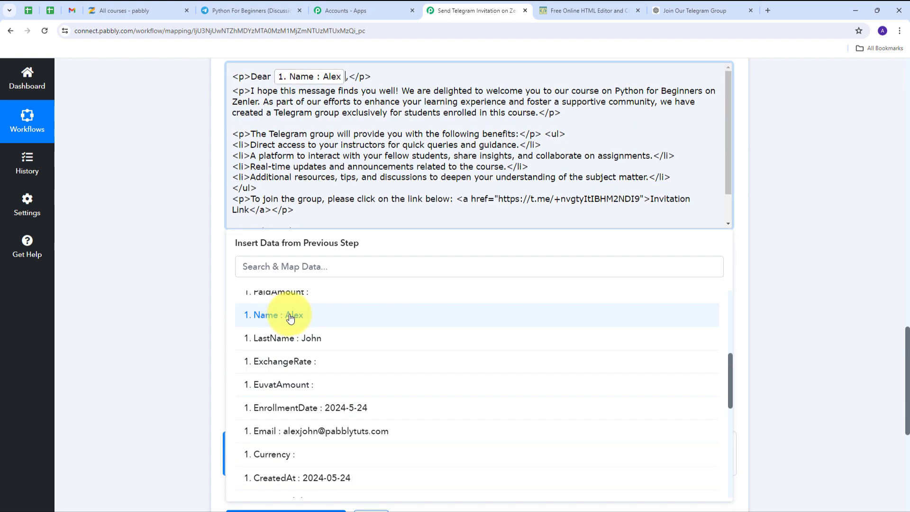
left_click(311, 340)
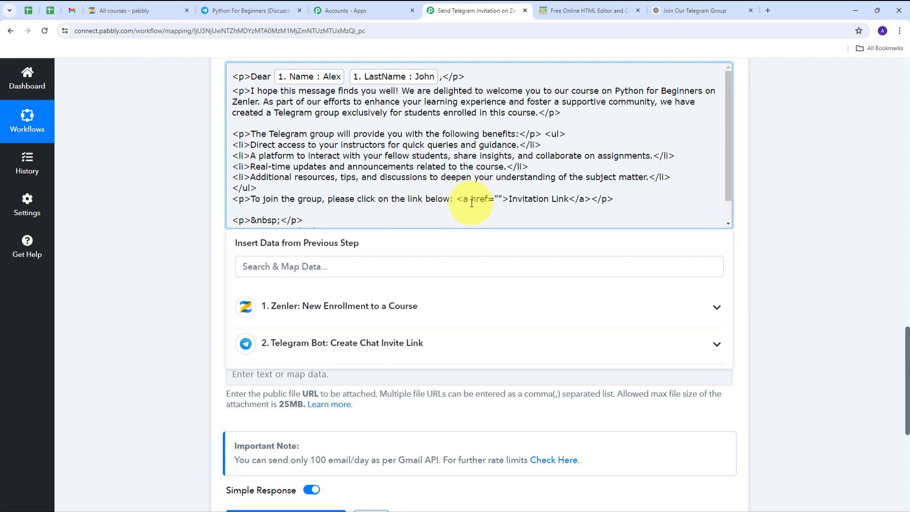
Step: Map the Telegram step's Result Invite Link into the link's href
left_click(497, 199)
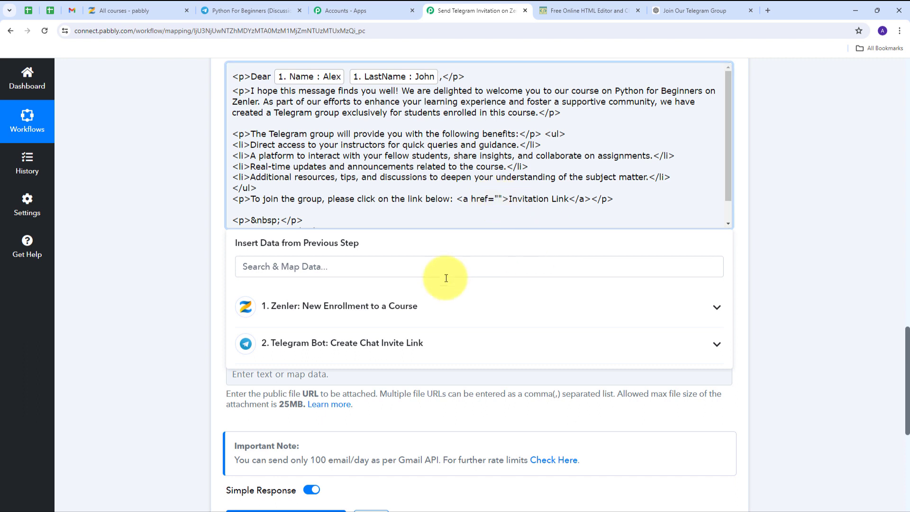
left_click(387, 343)
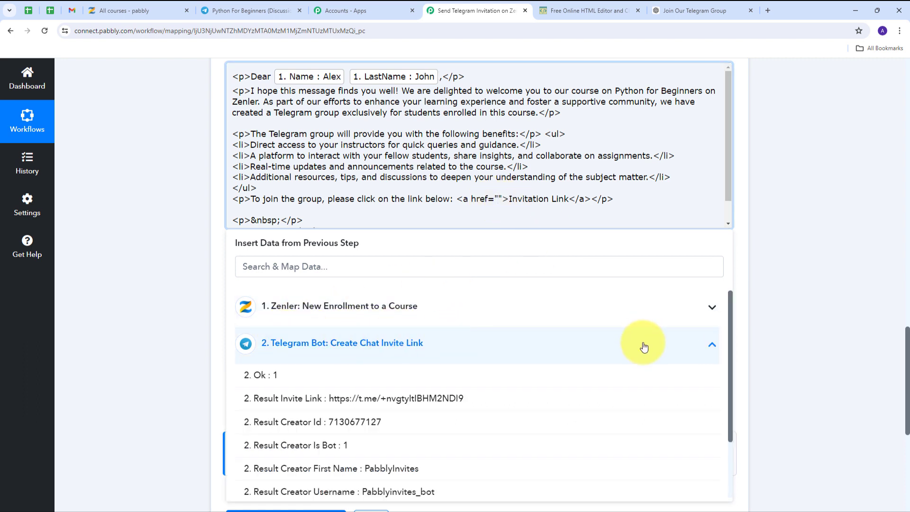
left_click(393, 400)
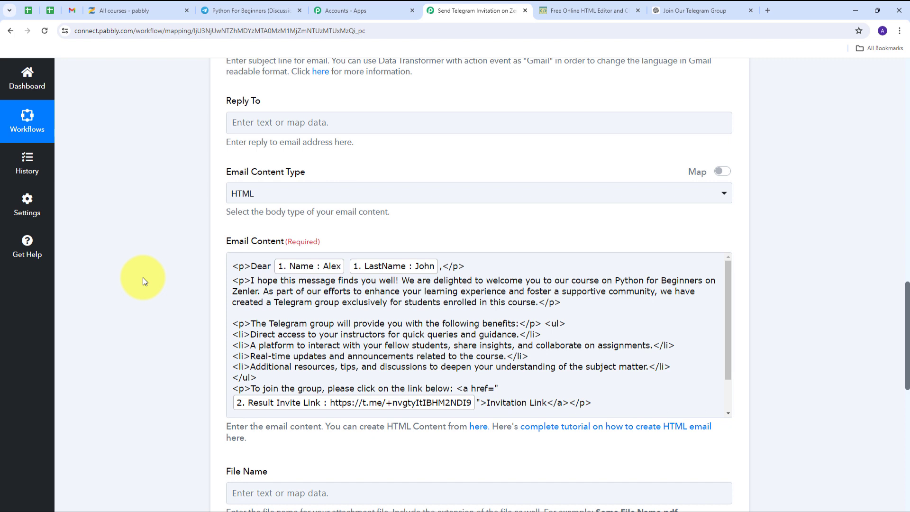
Step: Review the HTML email body, then save the Send Email step and send a test
left_click(532, 324)
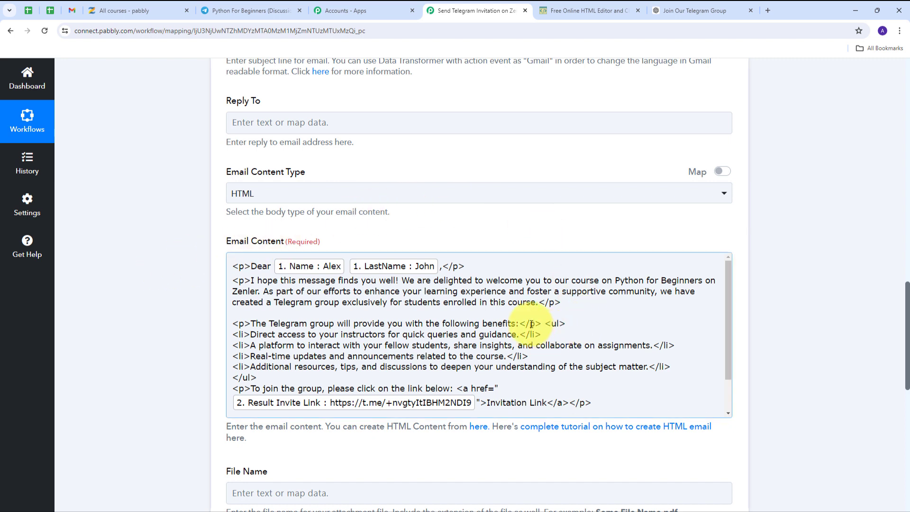
scroll(524, 236, "down", 3)
scroll(567, 268, "up", 1)
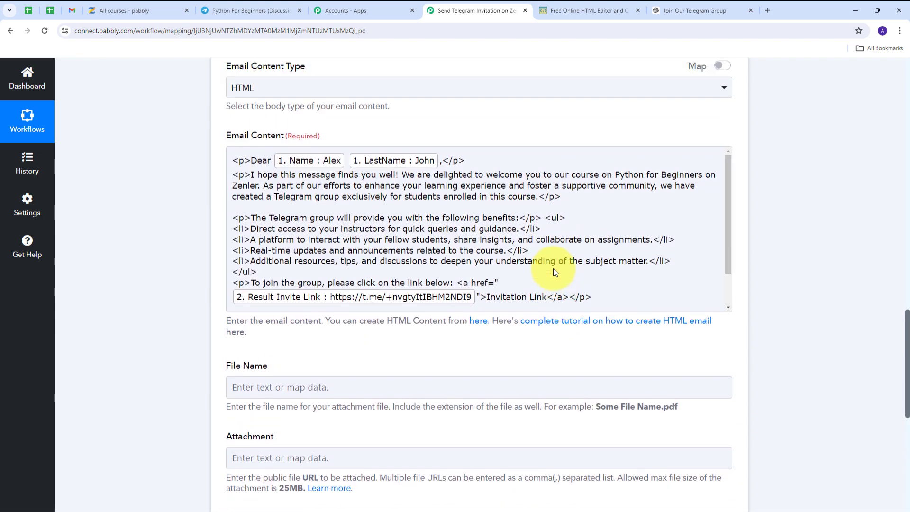
scroll(553, 268, "up", 4)
scroll(553, 268, "down", 10)
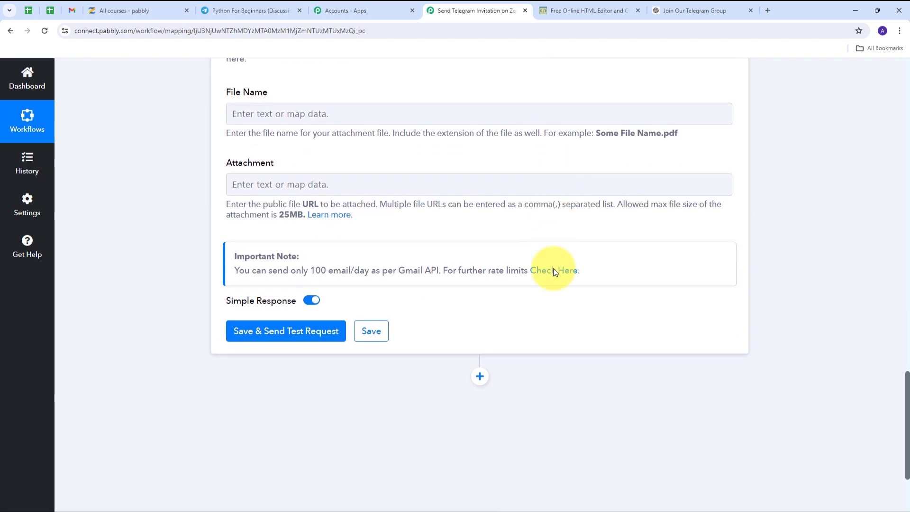
scroll(553, 270, "down", 2)
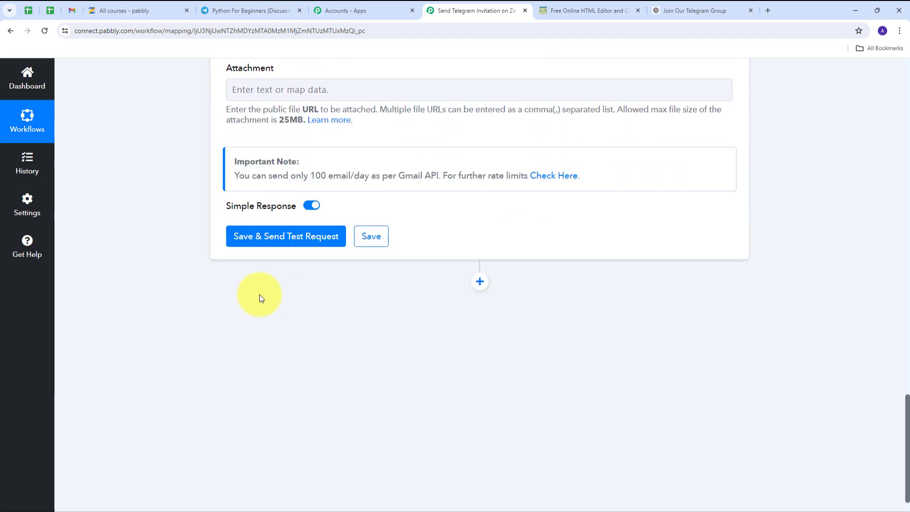
left_click(288, 237)
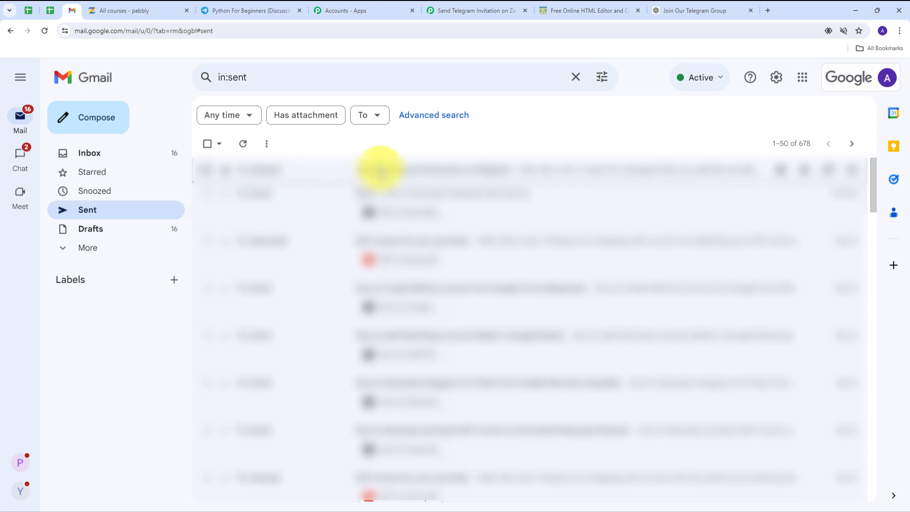
Step: Open the sent invitation, verify its subject and greeting name, and follow the Invitation Link
left_click(382, 171)
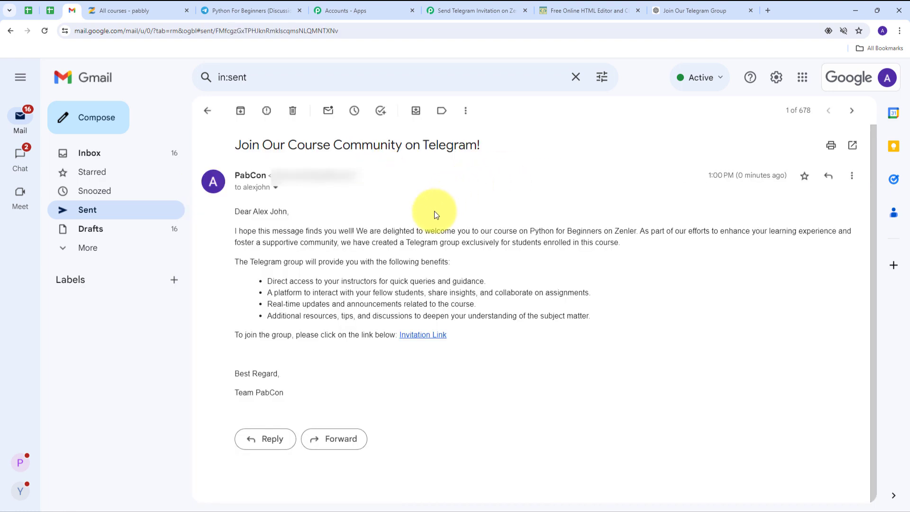
left_click_drag(237, 147, 465, 154)
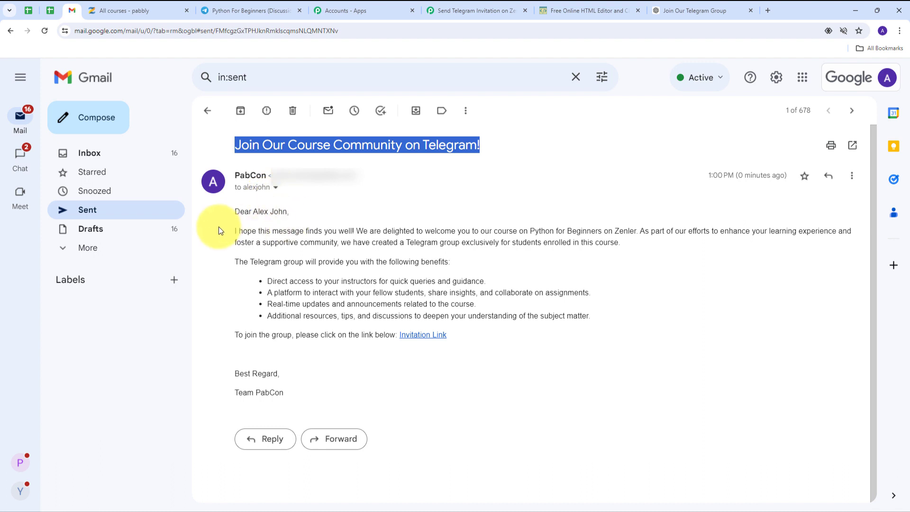
mouse_move(253, 212)
left_mouse_down()
mouse_move(284, 209)
mouse_move(267, 219)
left_mouse_up()
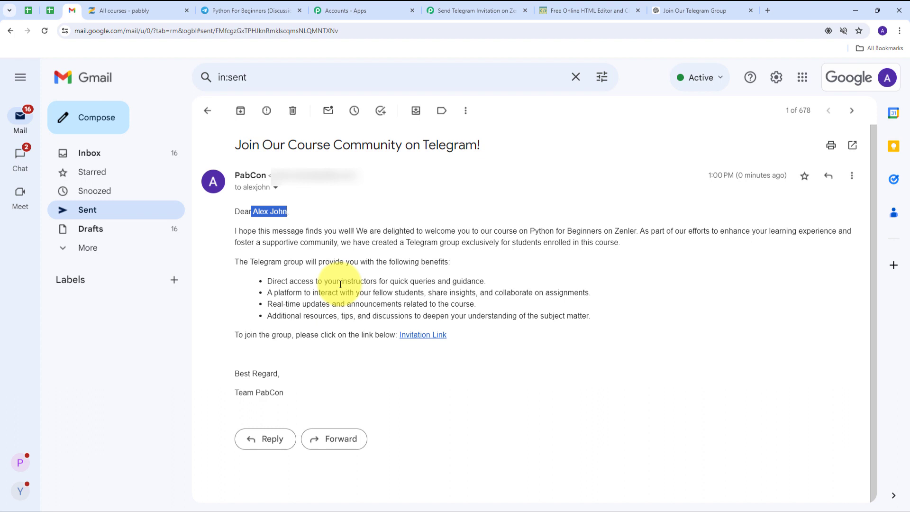
left_click(419, 341)
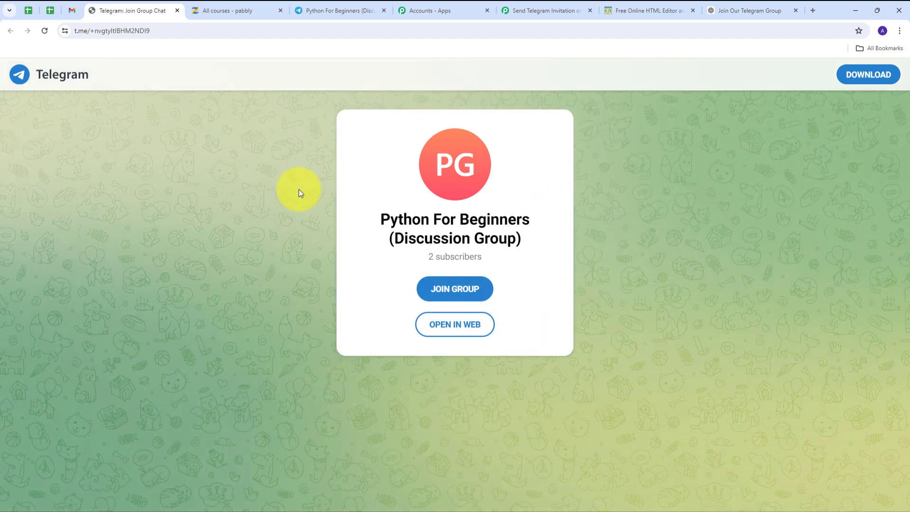
Step: Verify the t.me page joins 'Python For Beginners (Discussion Group)', then return to the sent Gmail email
left_click_drag(375, 220, 557, 240)
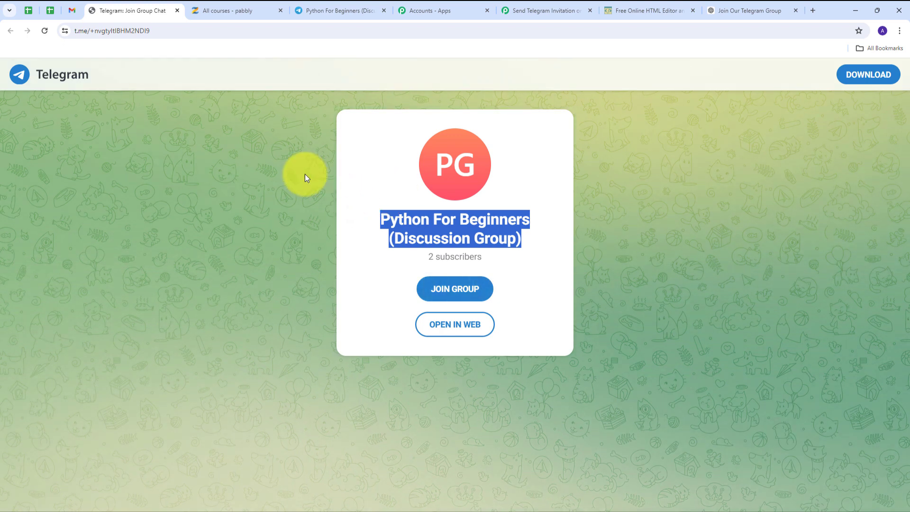
left_click(73, 10)
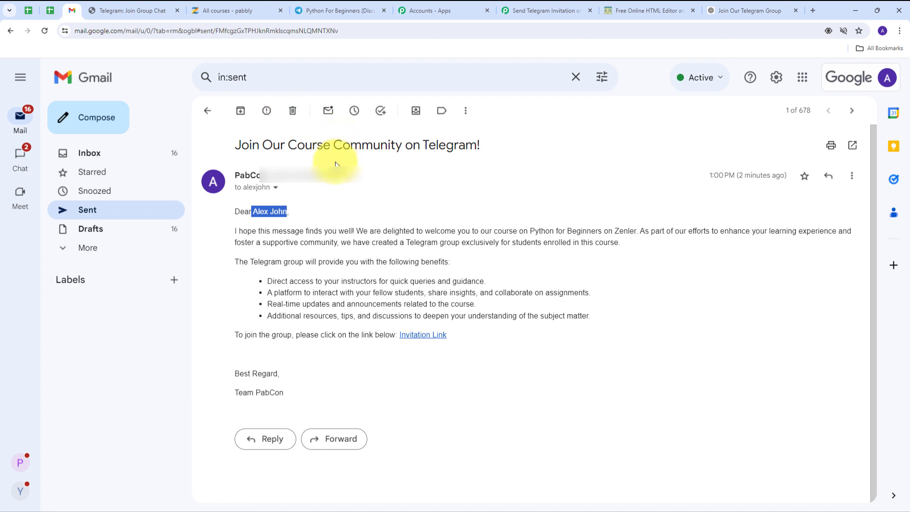
Step: Switch to the 'Send Telegram Invitation' workflow tab in Pabbly Connect
left_click(540, 10)
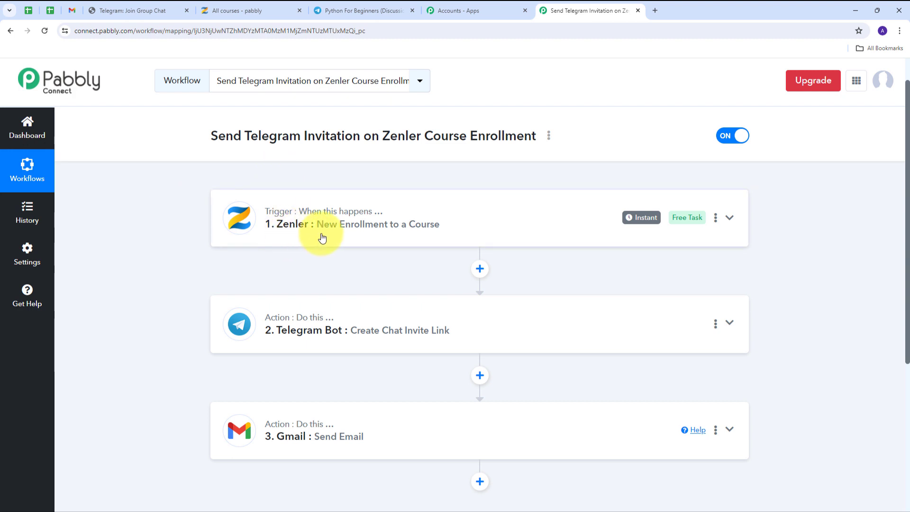
scroll(179, 212, "down", 1)
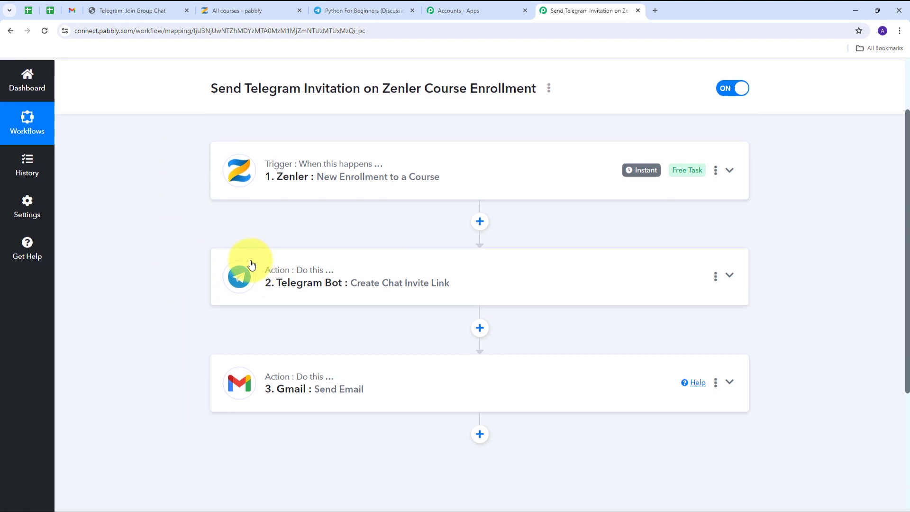
mouse_move(273, 278)
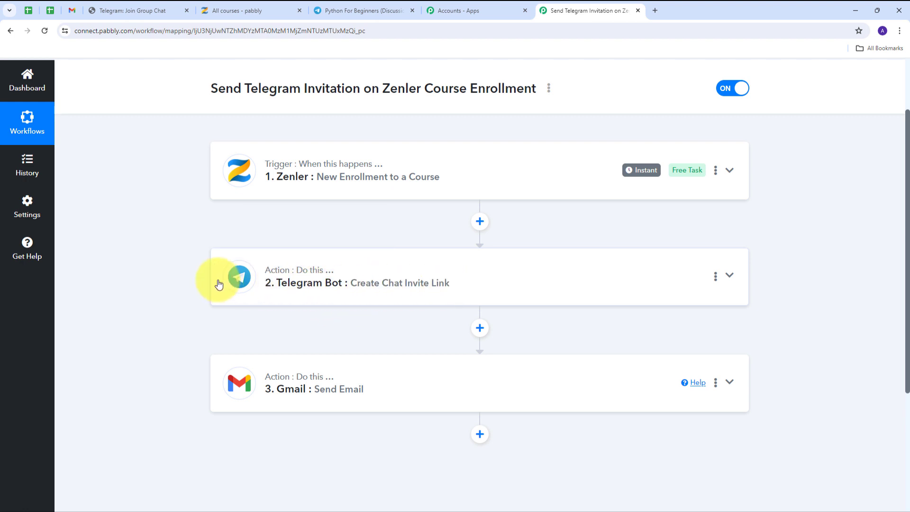
scroll(181, 252, "down", 1)
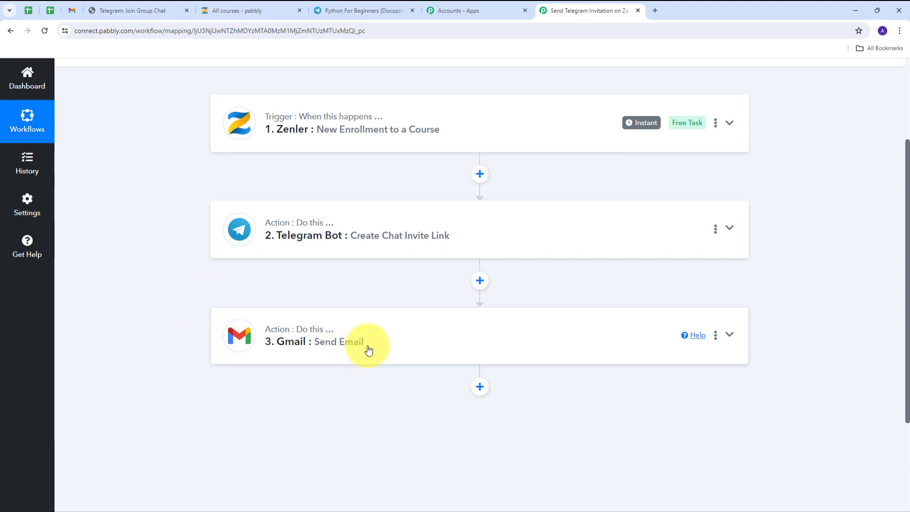
scroll(191, 280, "up", 3)
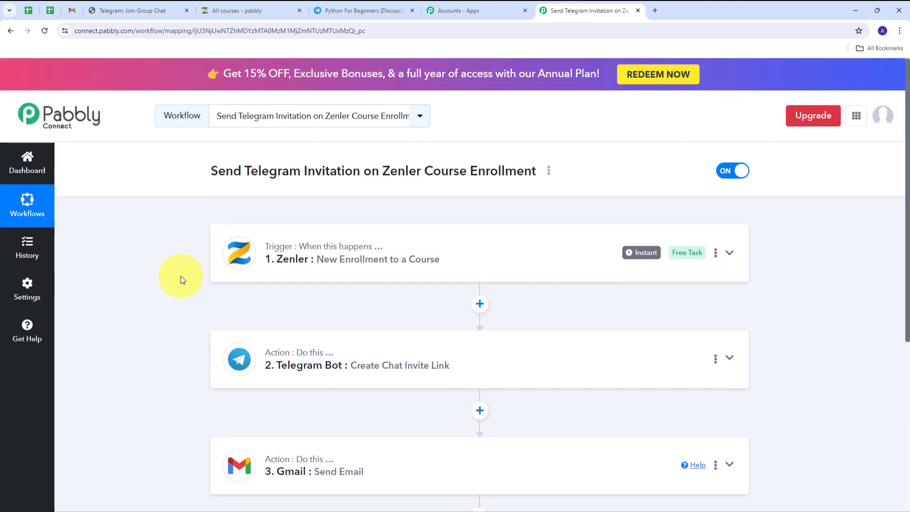